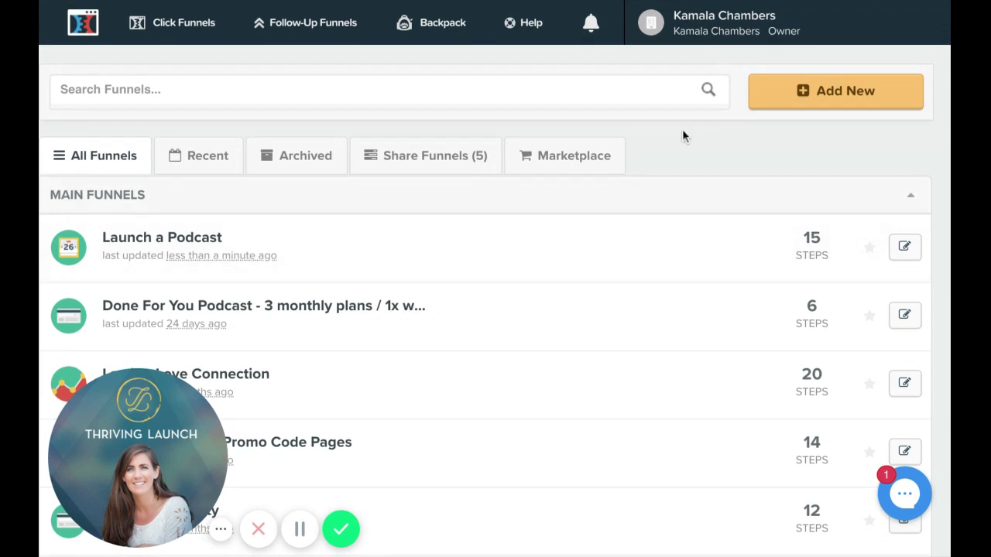
Step: Use Add New on the funnels dashboard to bring up the Build a Funnel dialog
click(822, 95)
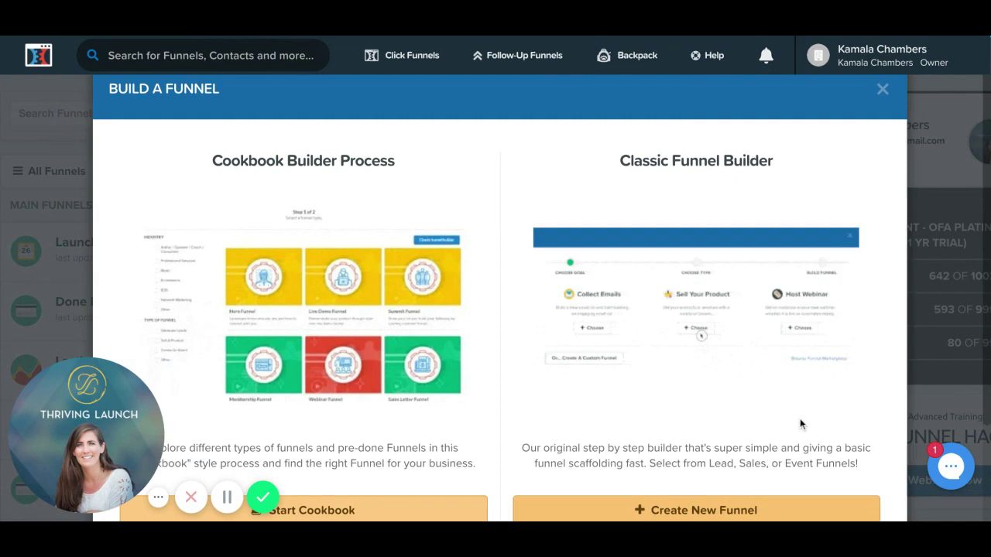
Step: Start the Cookbook Builder Process to reach the Funnel Hacker's Cookbook funnel-type selection
scroll(801, 424, down, 3)
scroll(800, 423, up, 1)
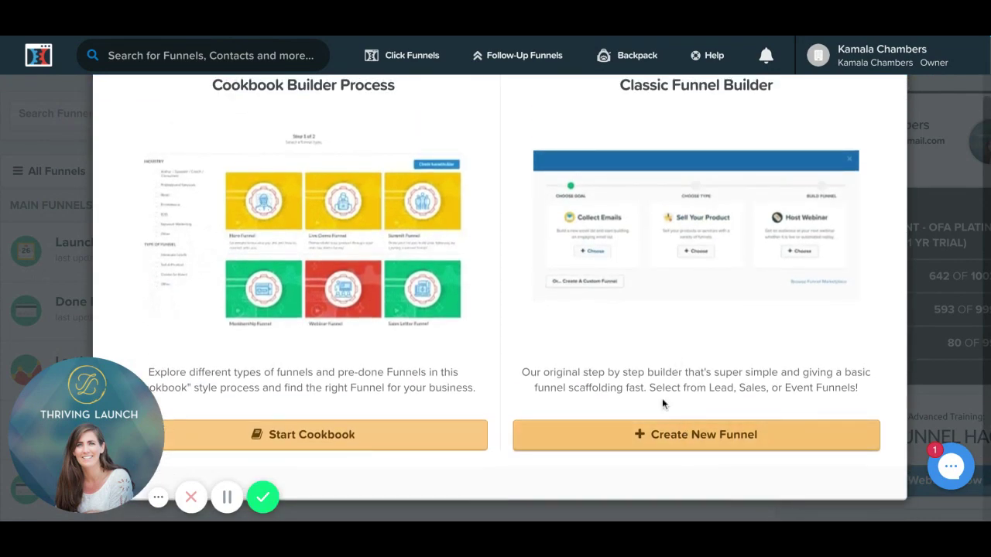
scroll(696, 376, up, 1)
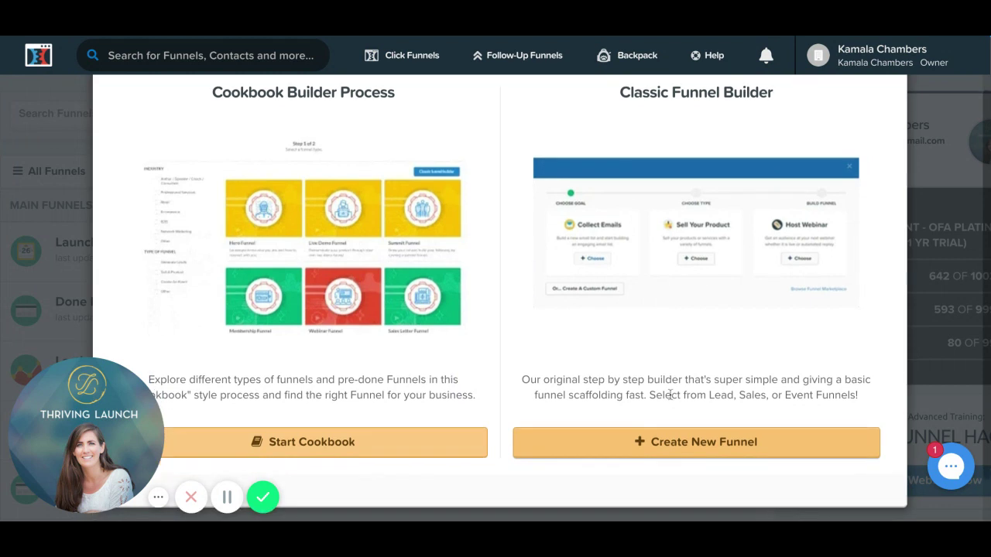
scroll(480, 369, down, 1)
click(358, 419)
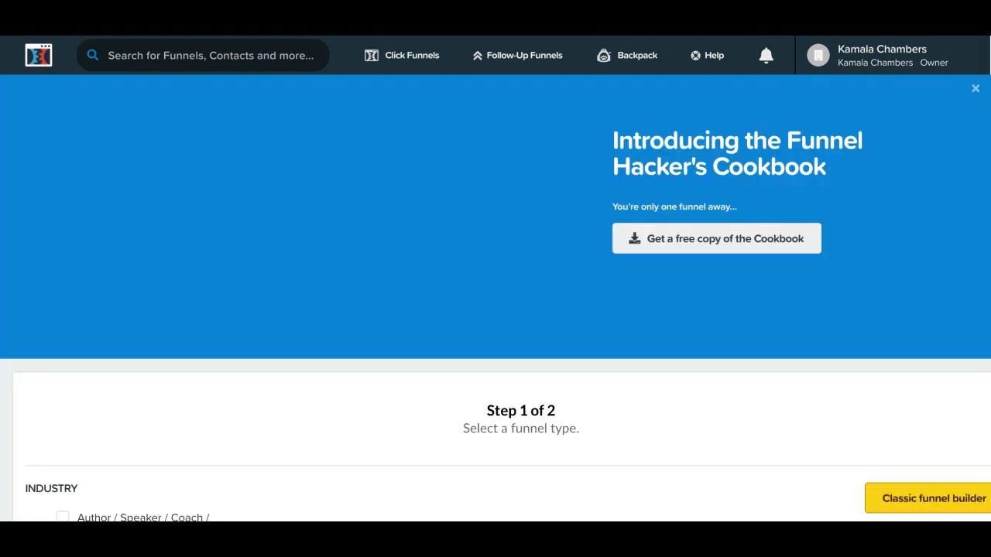
scroll(496, 278, down, 2)
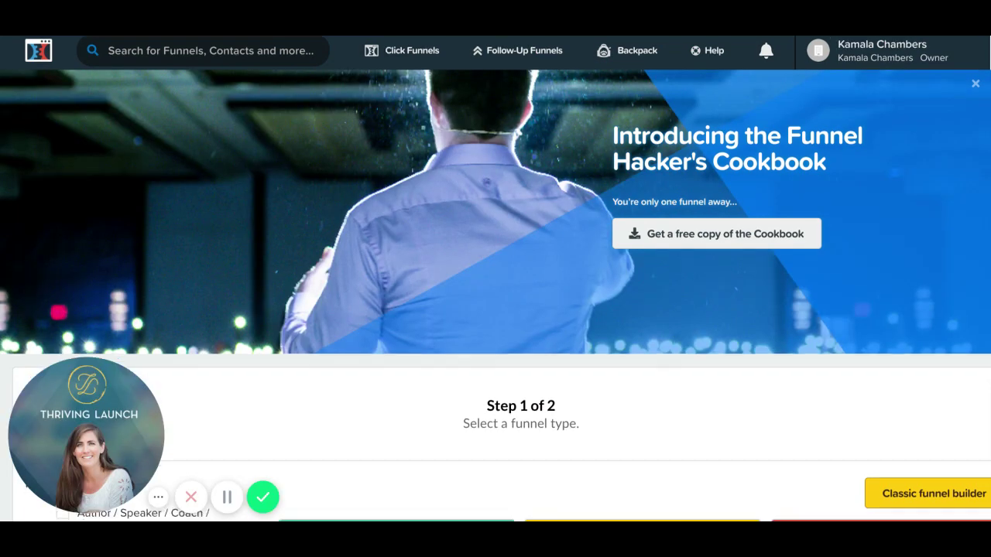
scroll(495, 279, down, 3)
scroll(496, 279, up, 1)
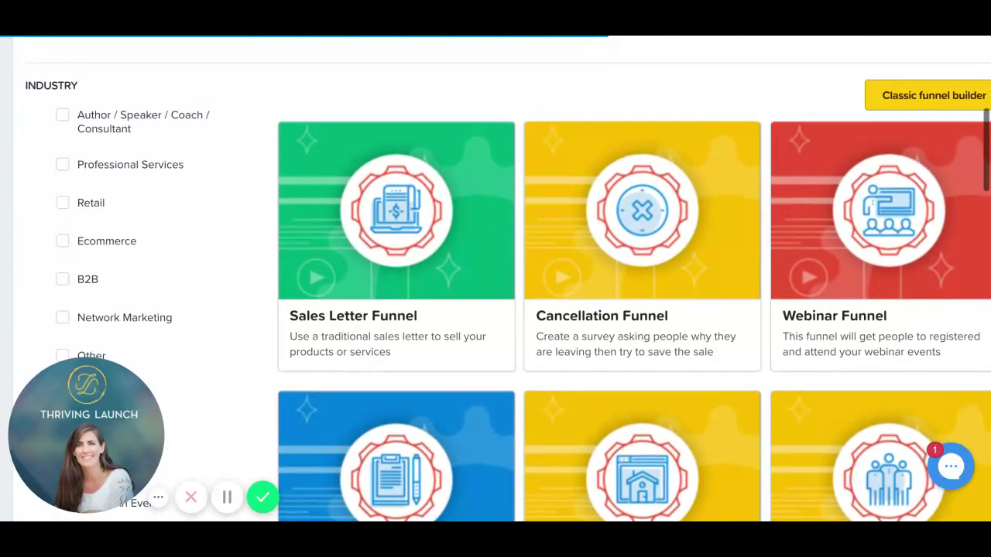
scroll(496, 279, down, 2)
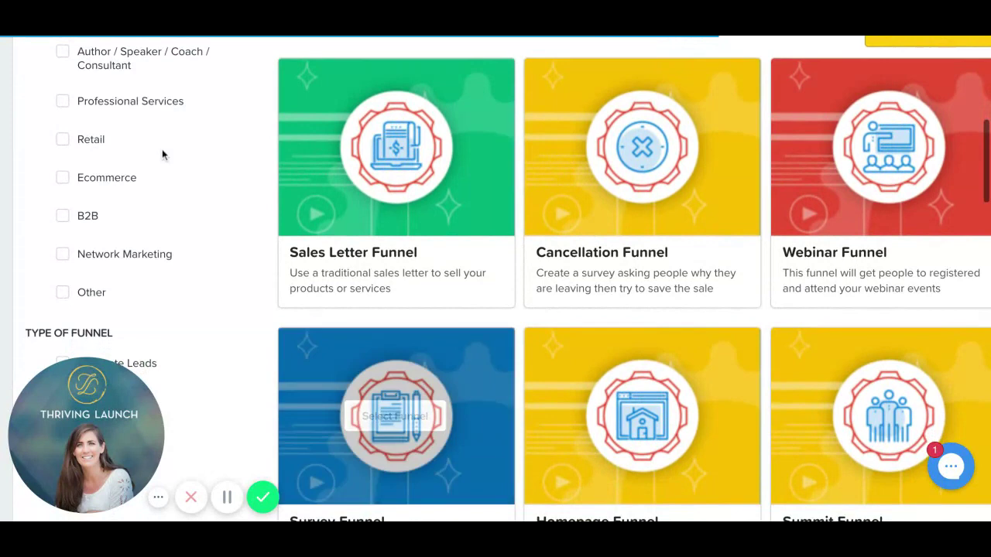
scroll(162, 148, up, 1)
click(62, 103)
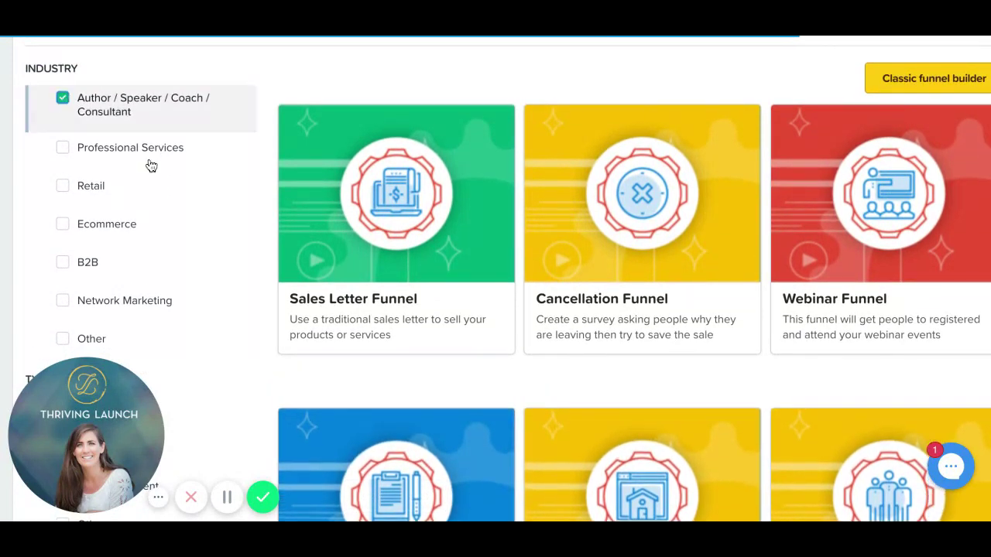
scroll(154, 161, down, 1)
scroll(154, 161, up, 1)
scroll(207, 248, up, 1)
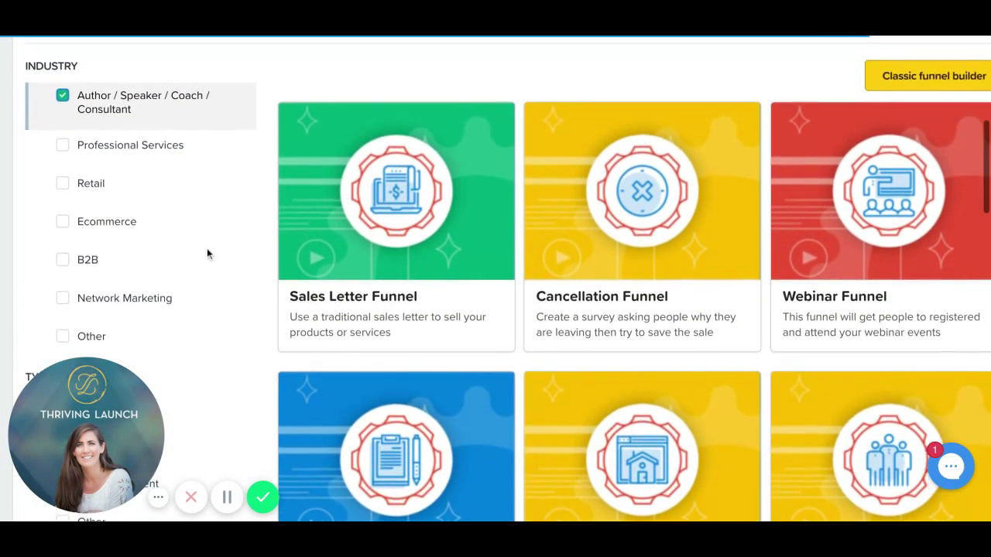
scroll(141, 157, down, 1)
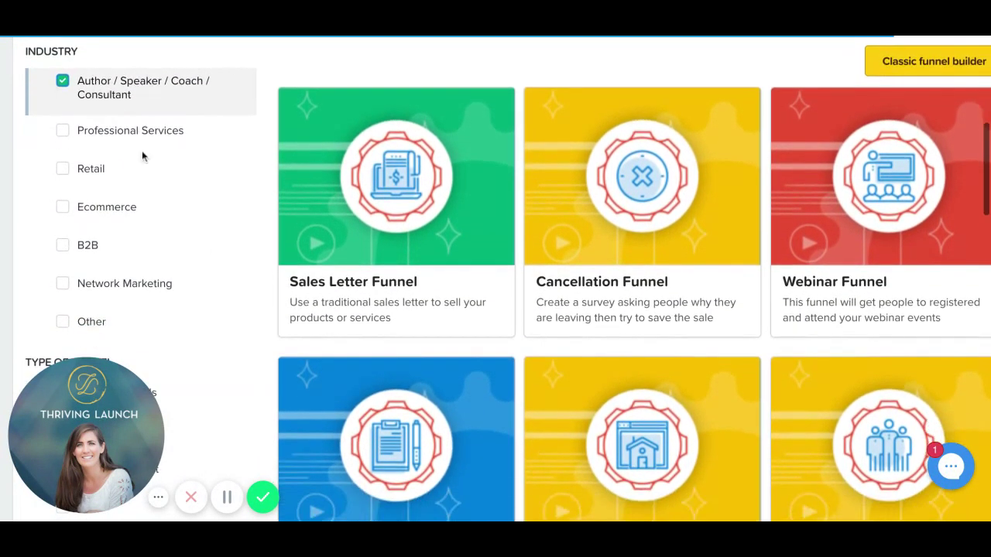
click(64, 86)
scroll(348, 242, down, 7)
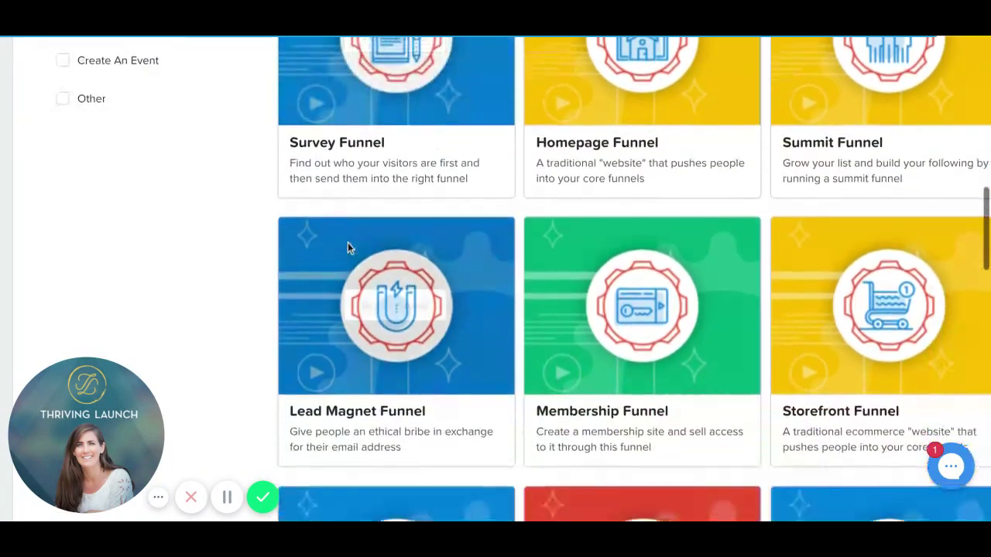
scroll(348, 243, down, 5)
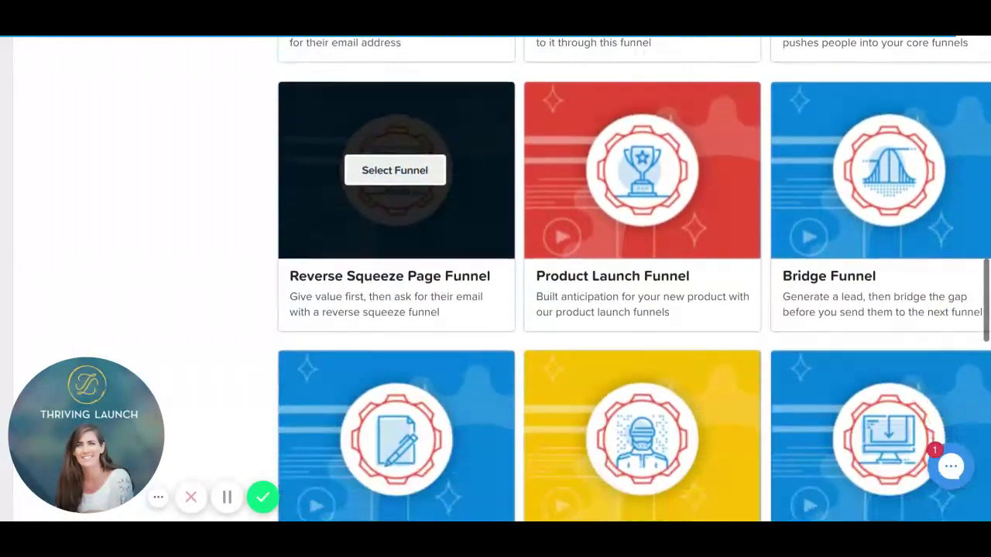
scroll(347, 243, down, 6)
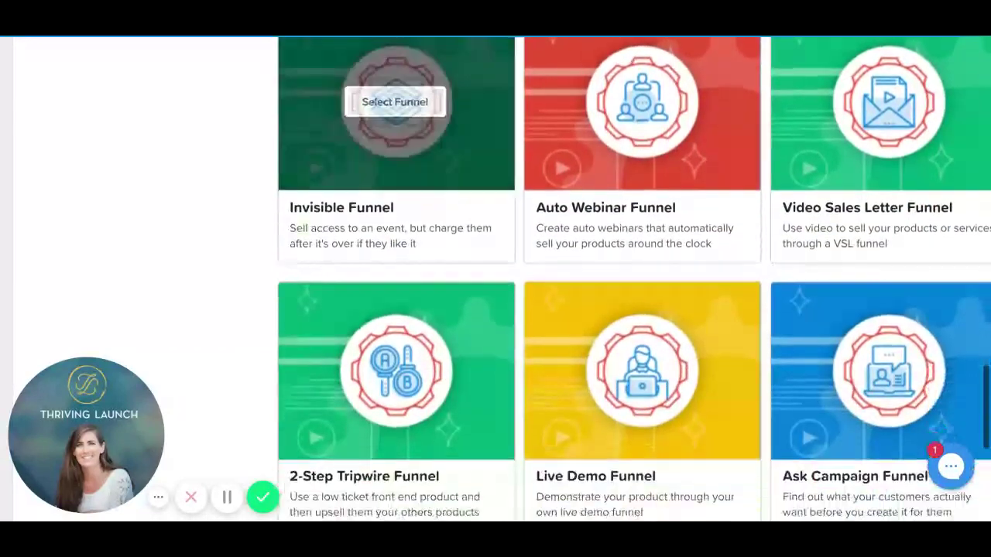
scroll(348, 242, up, 10)
scroll(389, 382, up, 8)
Step: Filter funnels by Author / Speaker / Coach / Consultant, Sell A Product, and High End Front End ($297+)
click(64, 155)
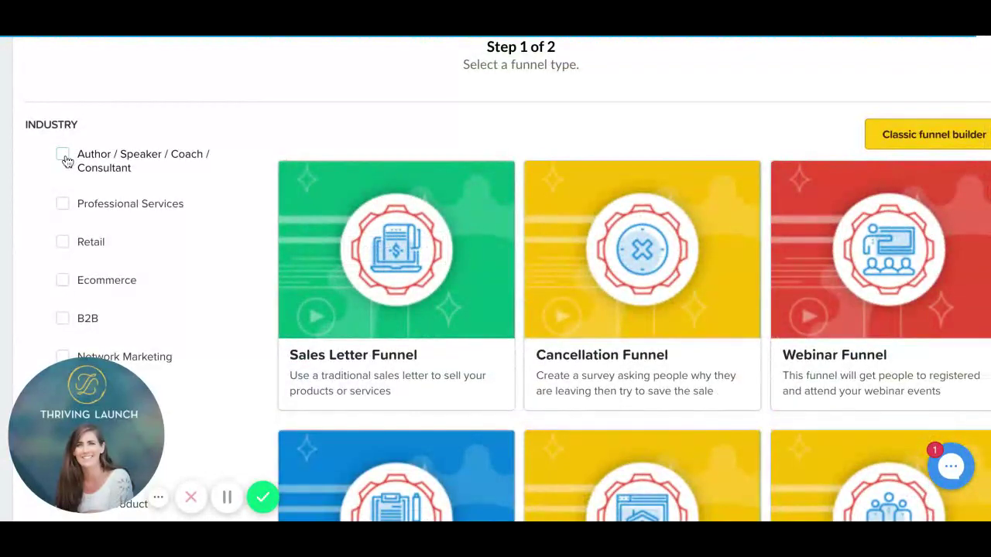
scroll(163, 222, down, 5)
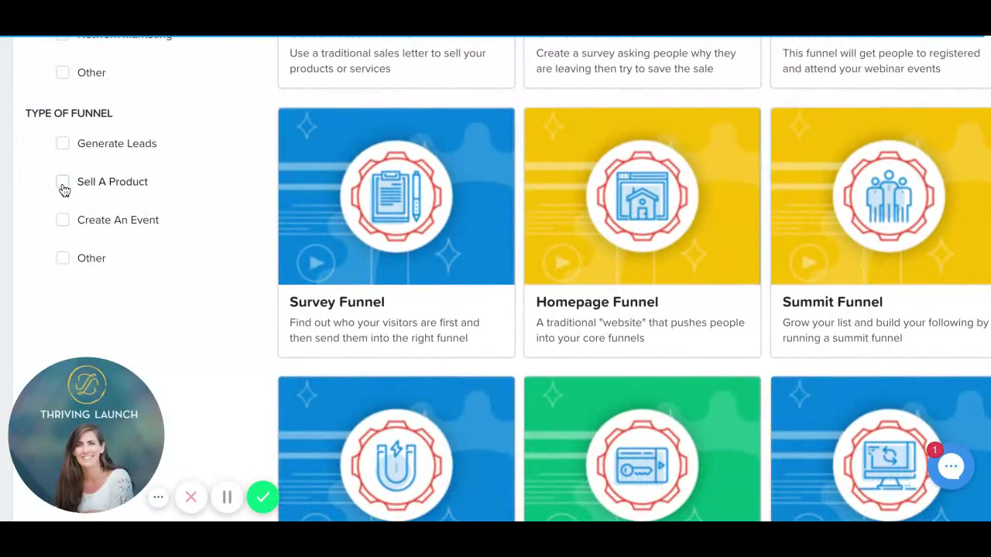
click(63, 184)
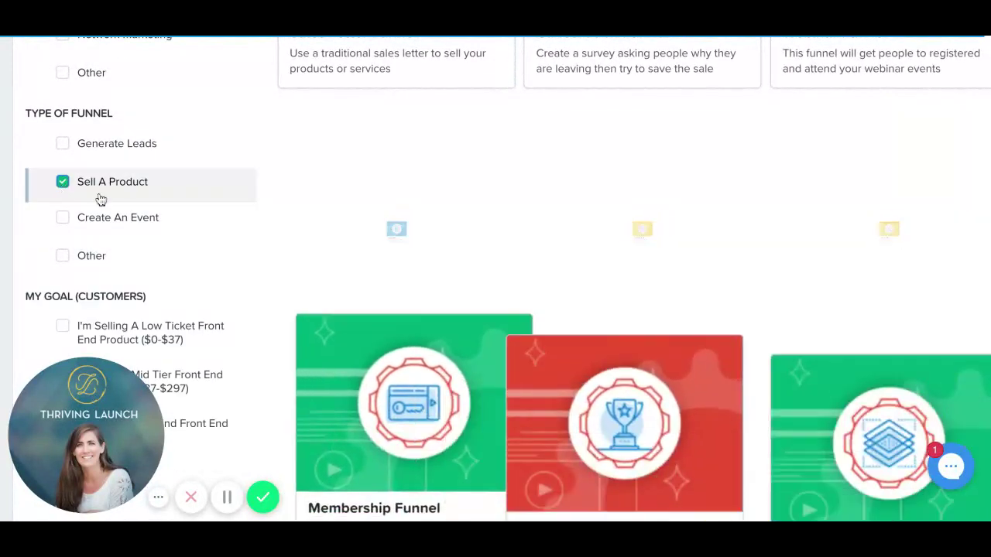
scroll(163, 233, down, 1)
scroll(165, 234, down, 2)
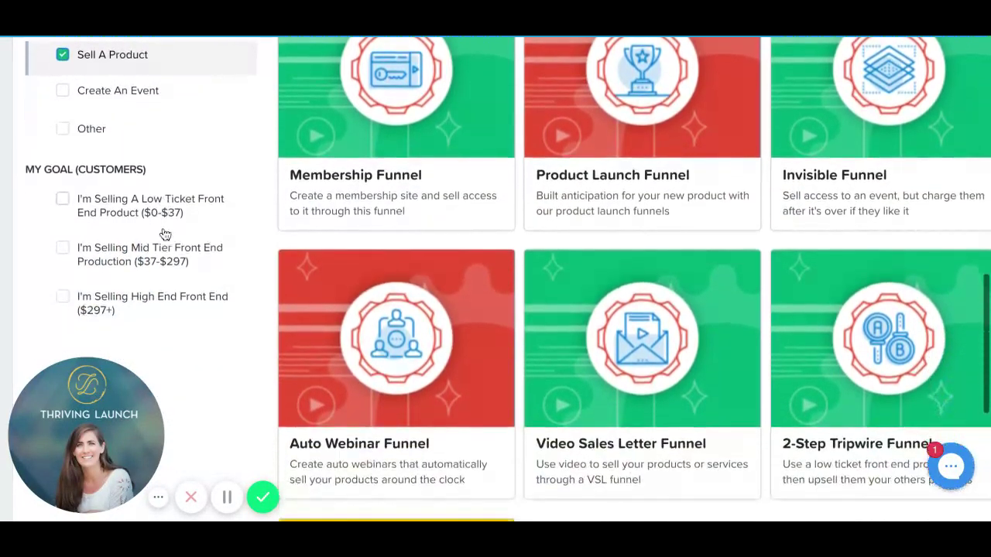
scroll(165, 272, up, 1)
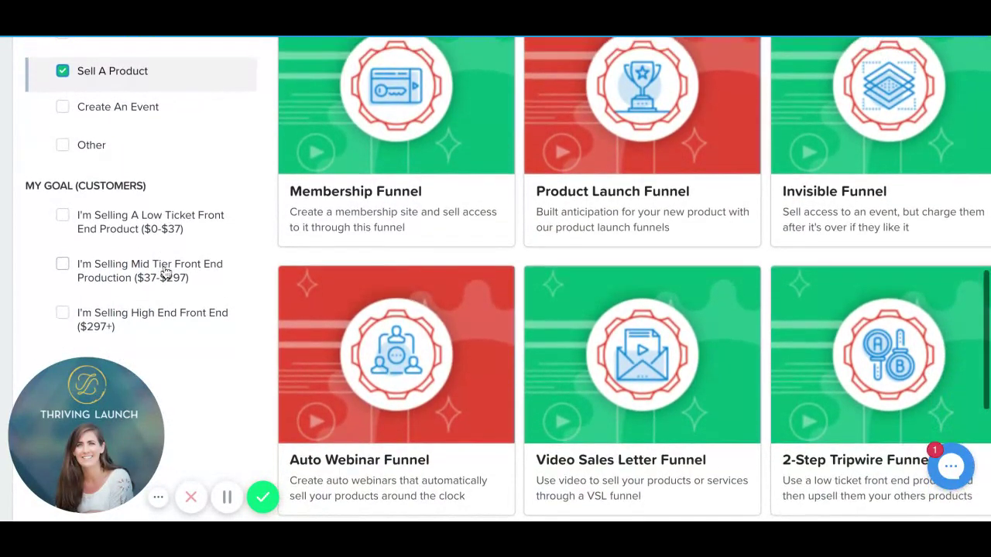
scroll(75, 299, down, 1)
click(62, 303)
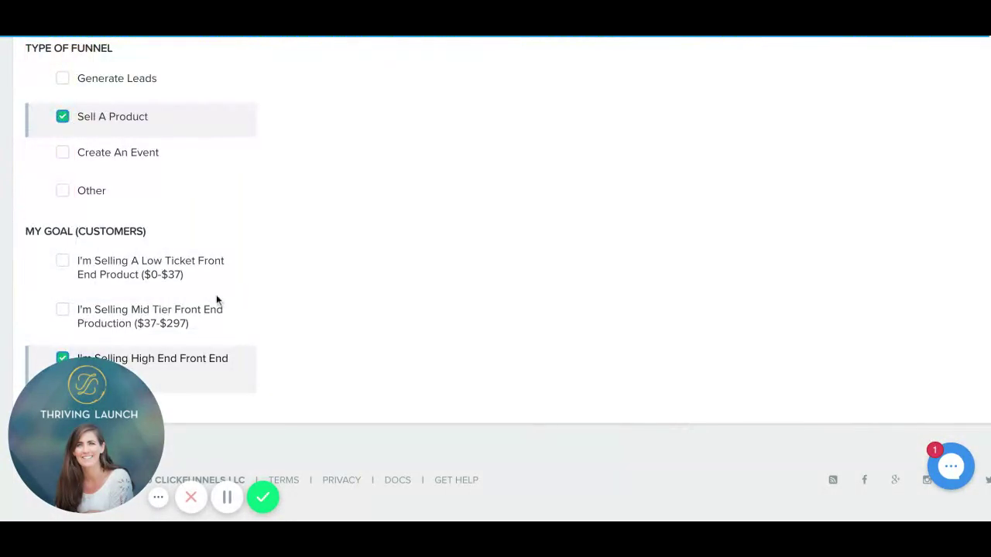
scroll(216, 294, down, 4)
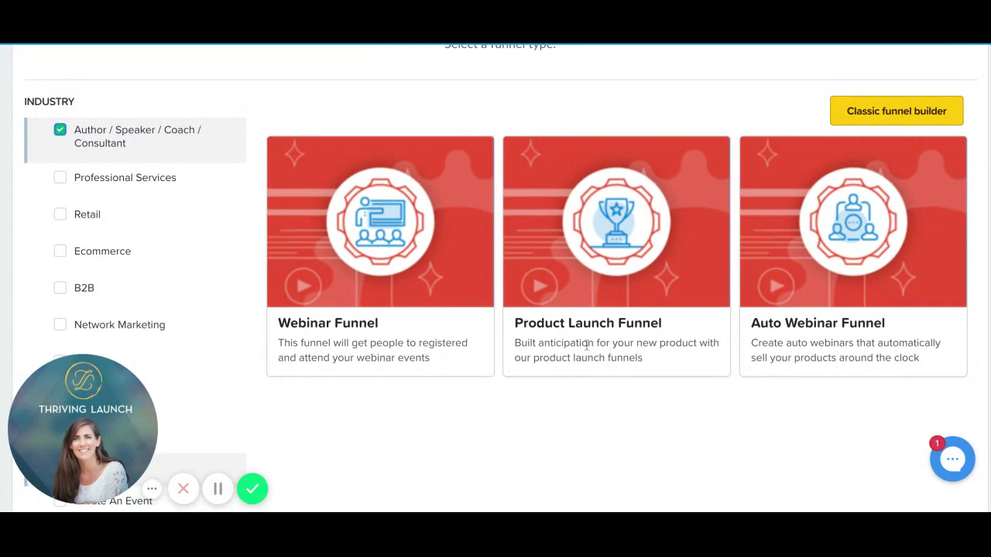
Step: Select the Product Launch Funnel and browse its Step 2 gallery of free and premium templates
mouse_move(604, 232)
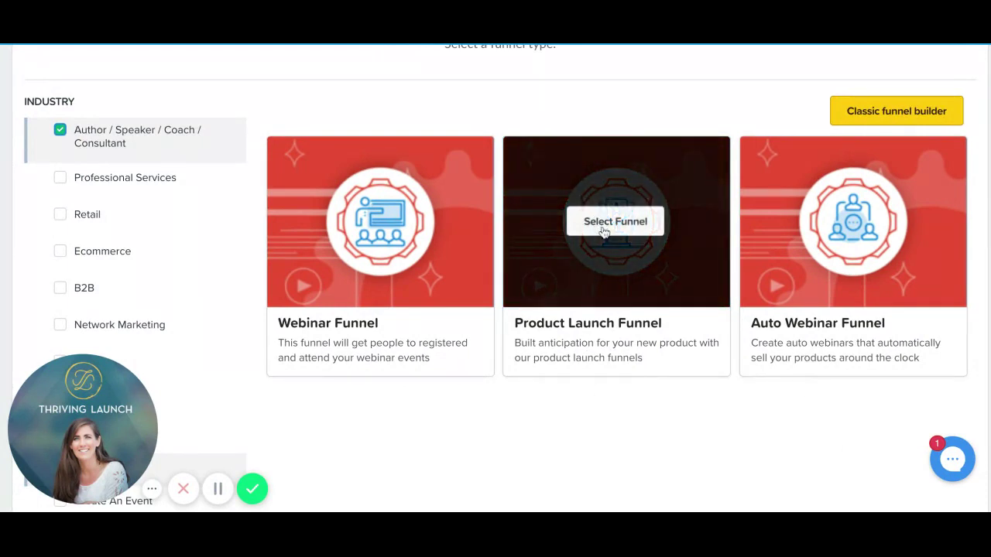
click(605, 230)
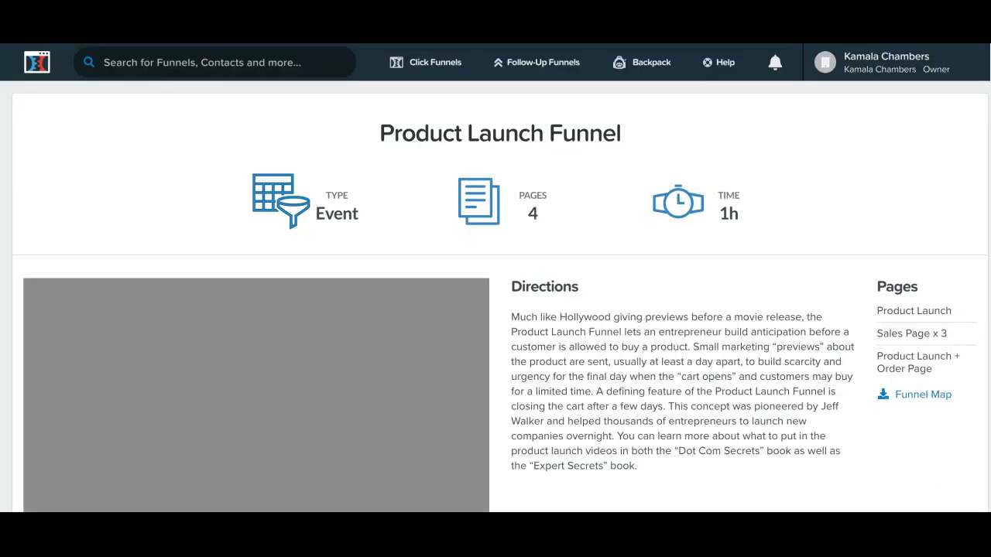
scroll(519, 354, down, 7)
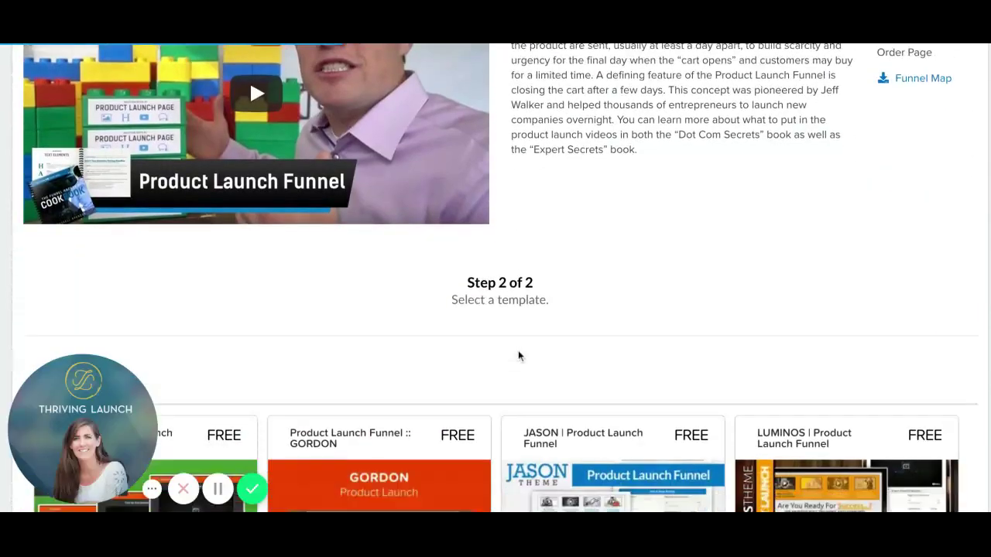
scroll(519, 354, up, 2)
scroll(519, 355, down, 1)
scroll(614, 331, down, 3)
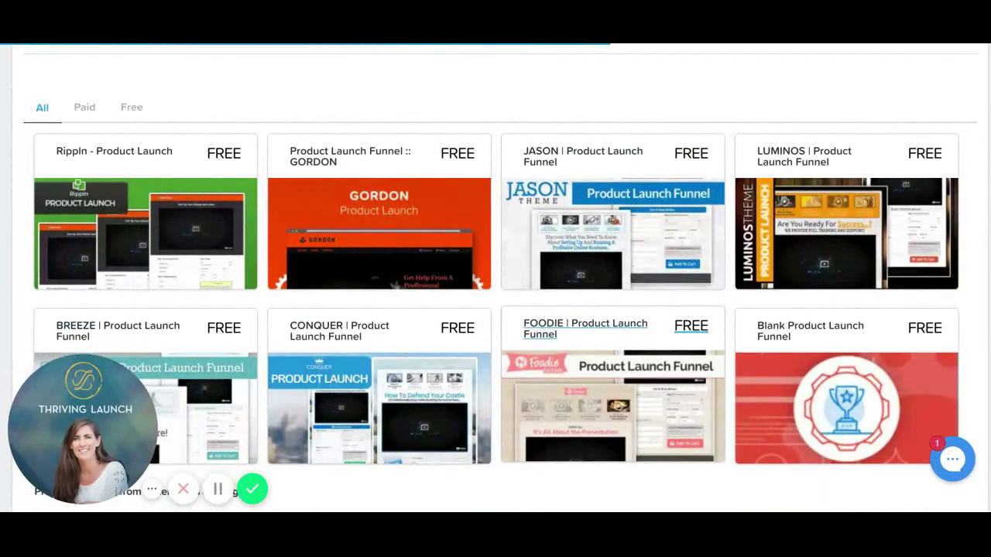
scroll(614, 331, down, 3)
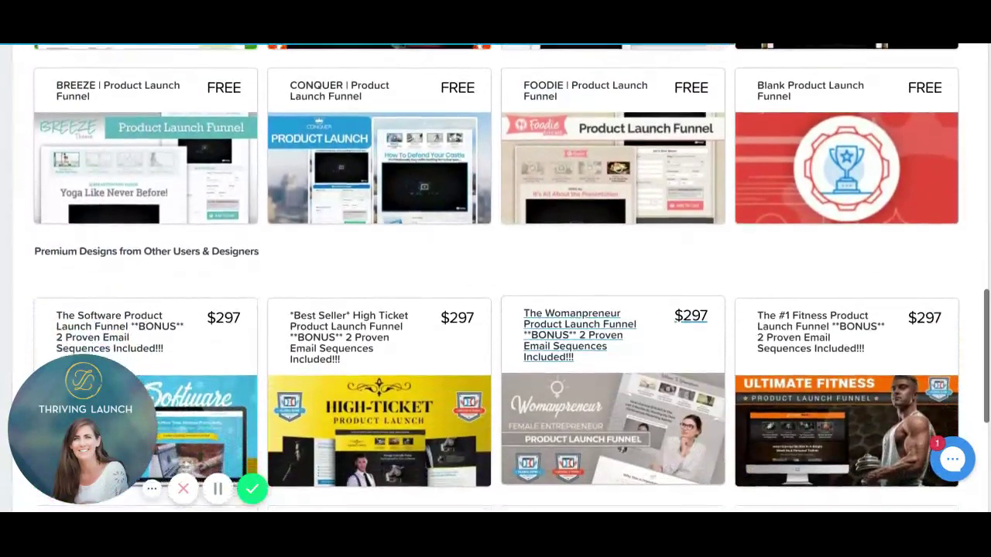
scroll(613, 332, down, 4)
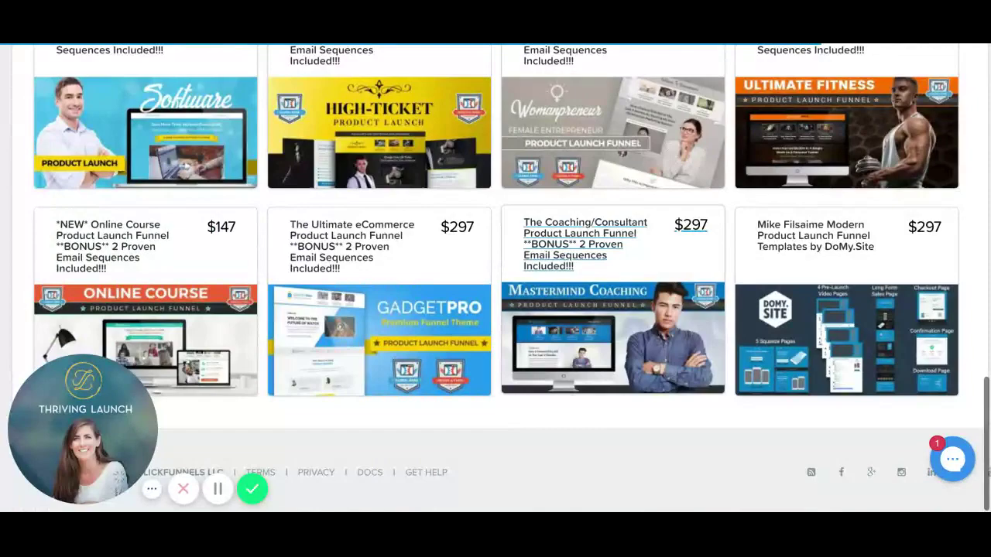
scroll(613, 332, up, 7)
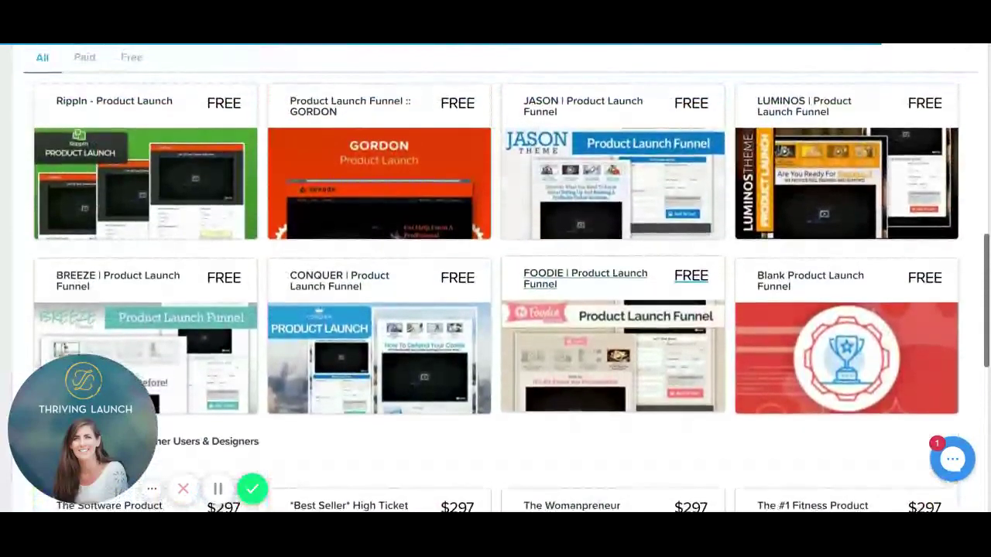
scroll(493, 341, down, 1)
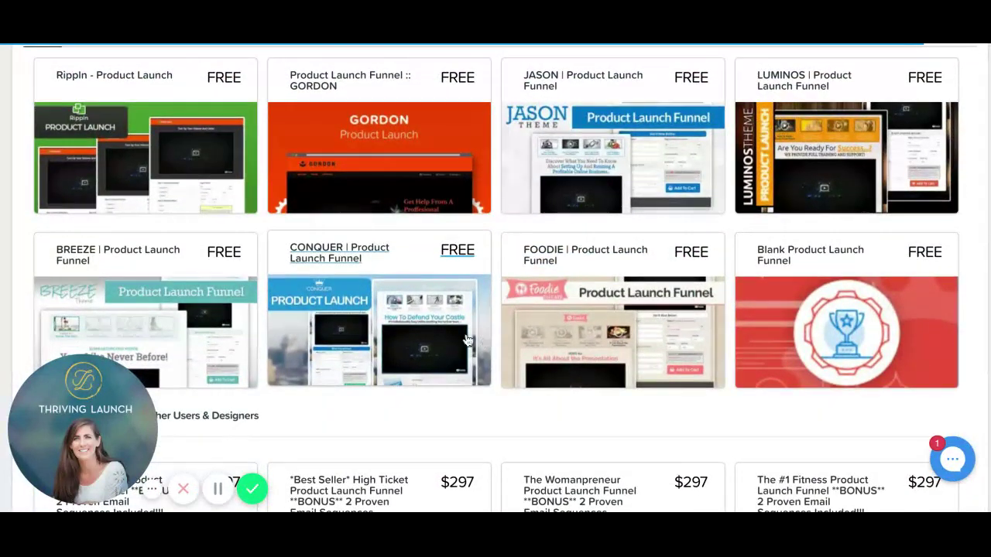
scroll(464, 340, down, 1)
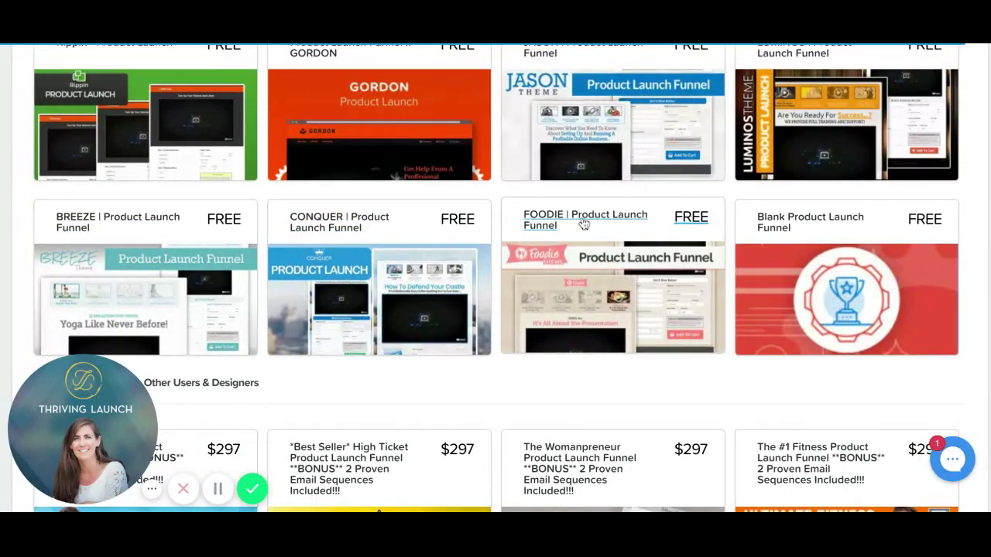
Step: Open the FOODIE Product Launch template and add it to the account with Get Funnel
click(574, 288)
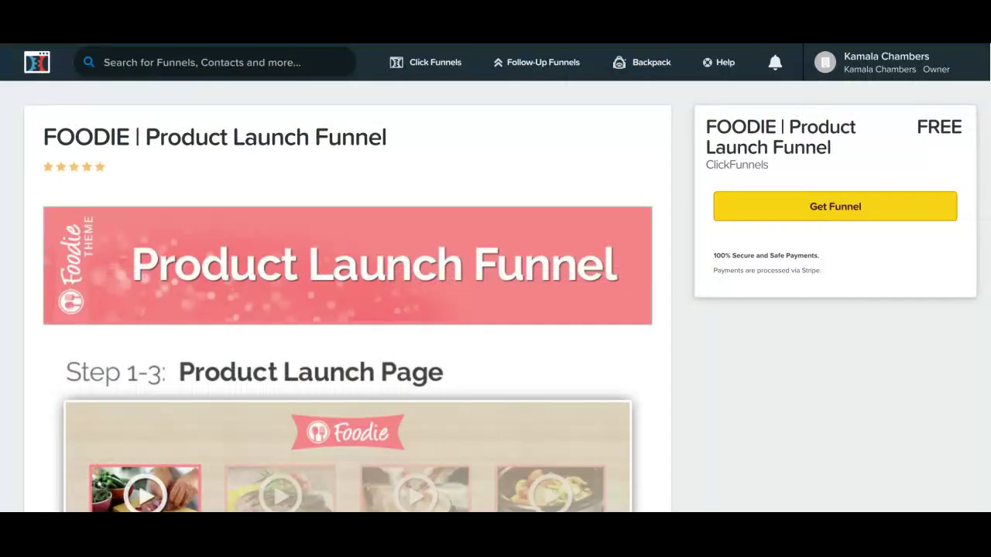
click(820, 210)
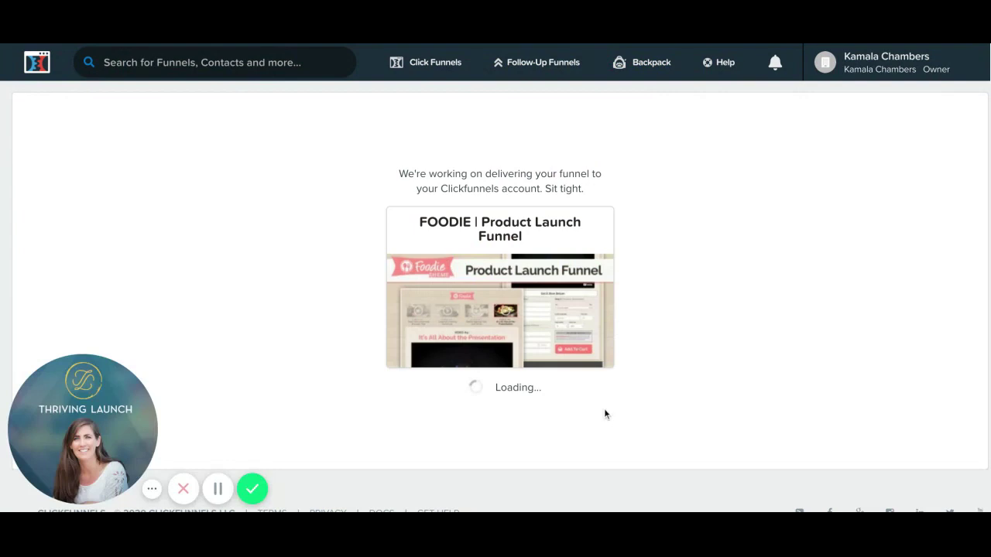
scroll(575, 438, down, 1)
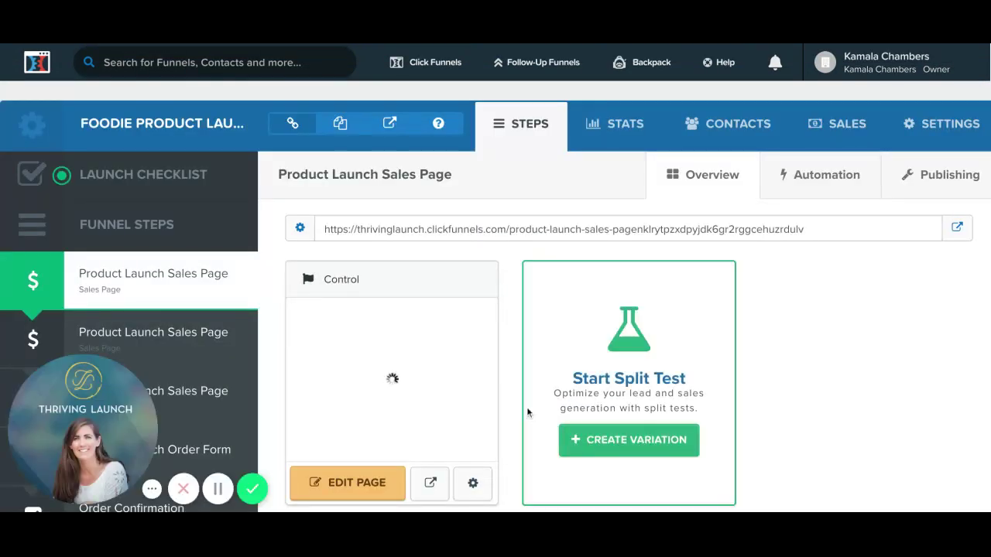
Step: Review the second and third Product Launch Sales Page steps, then edit the third one's page
scroll(517, 423, down, 1)
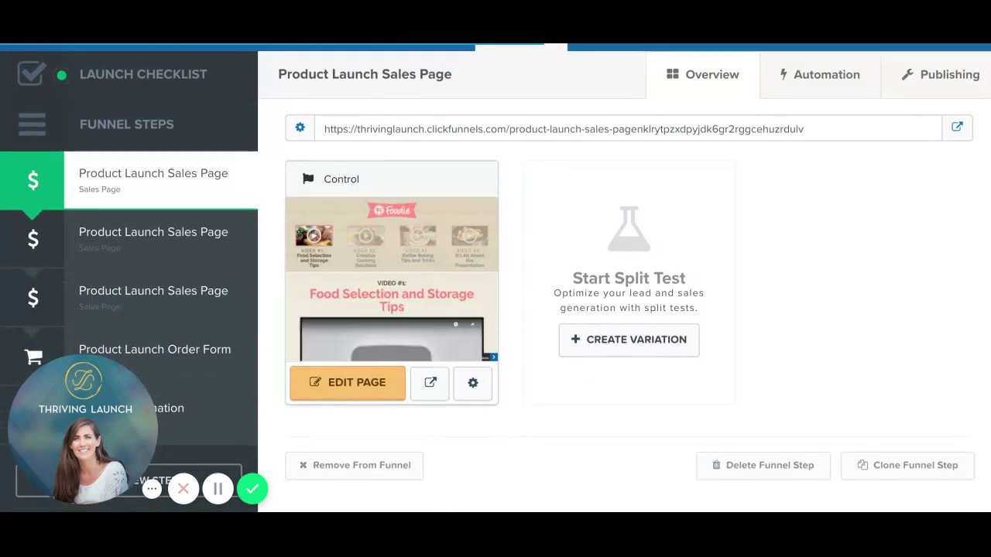
scroll(472, 430, down, 1)
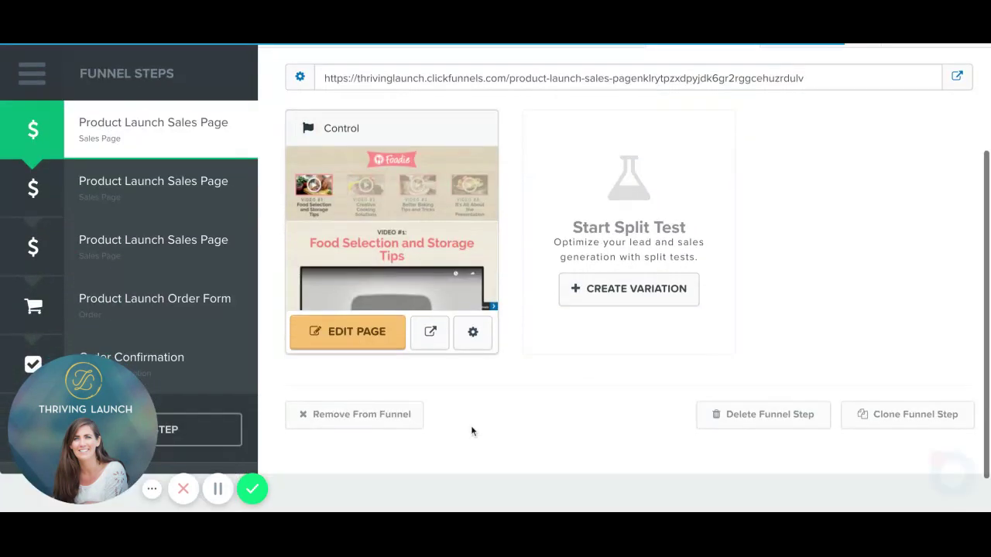
click(164, 204)
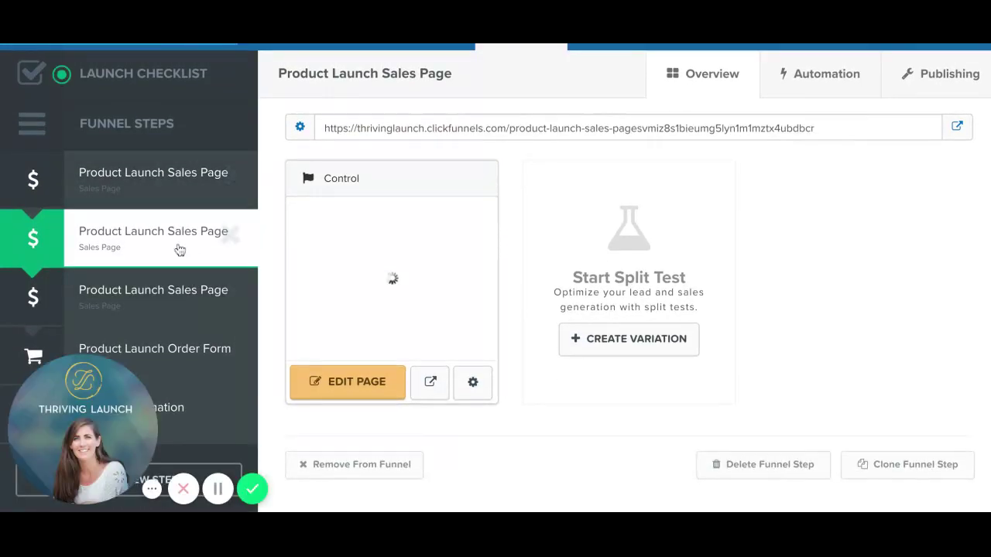
scroll(195, 325, down, 2)
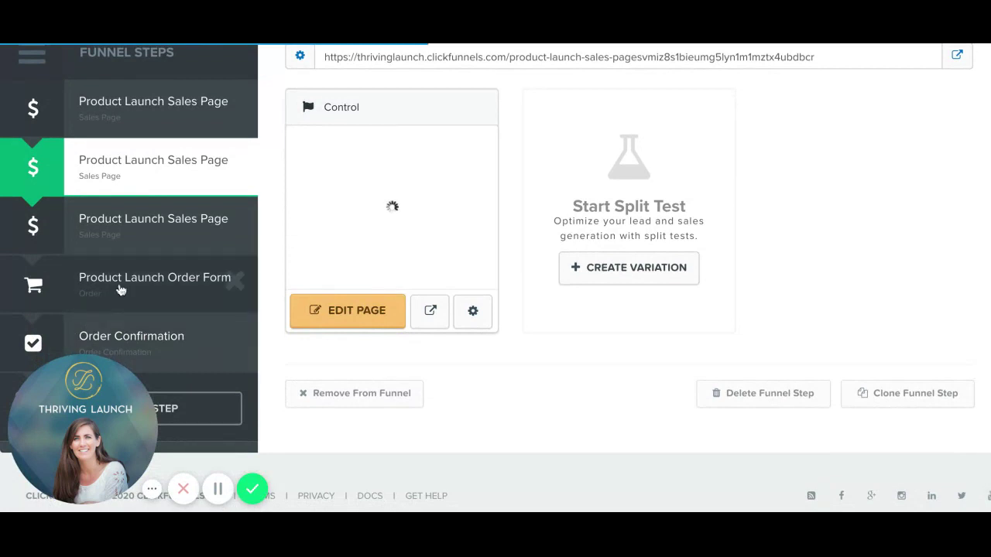
scroll(120, 288, down, 1)
scroll(120, 289, up, 3)
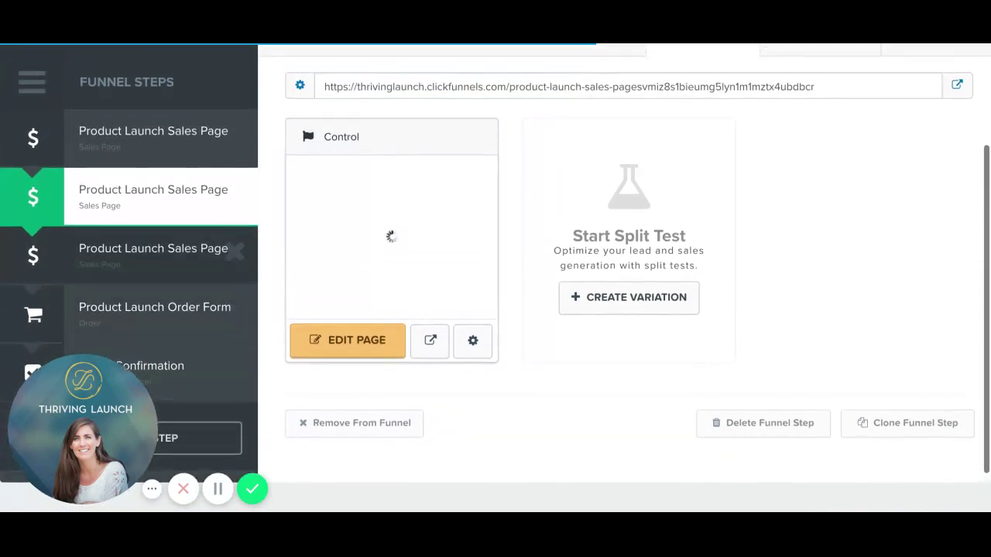
scroll(131, 247, down, 2)
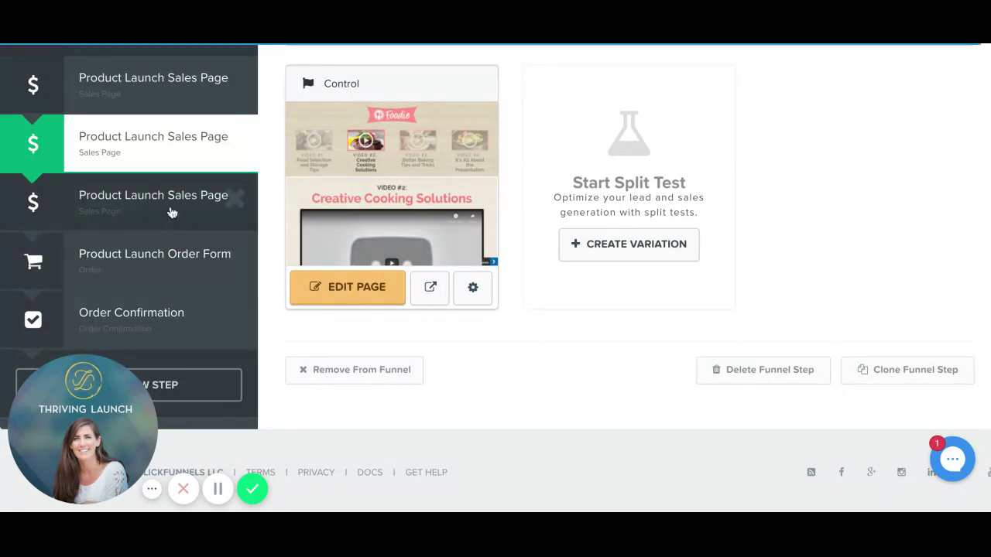
click(153, 195)
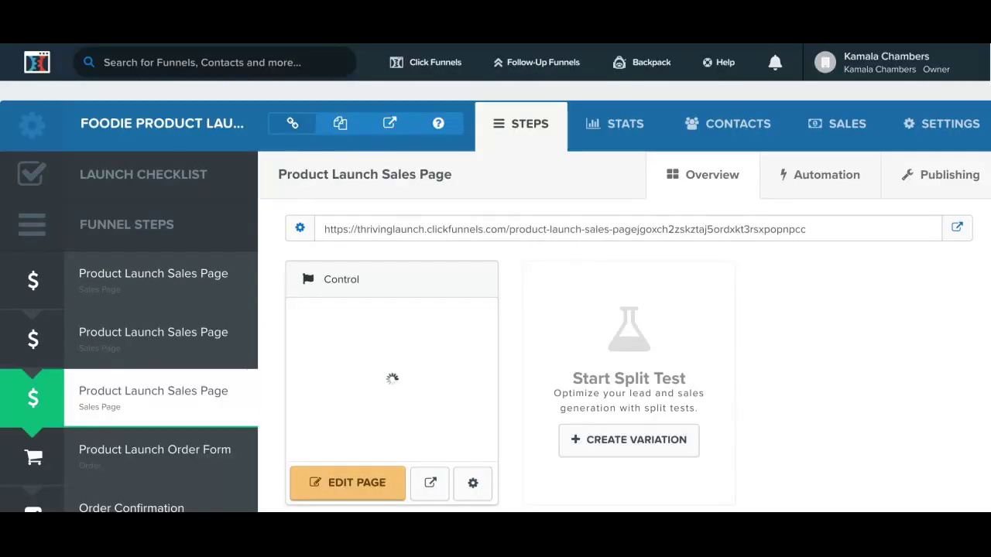
scroll(182, 285, down, 3)
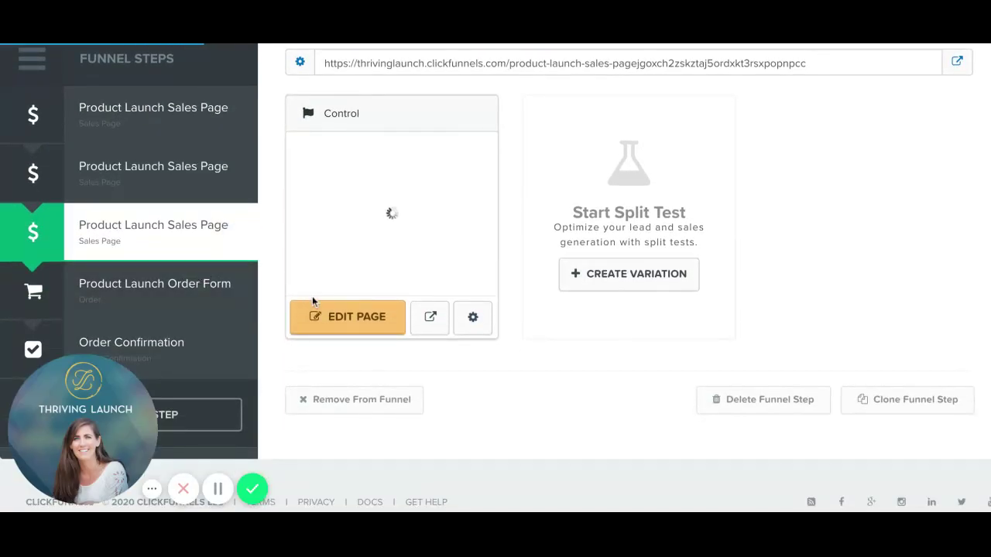
click(356, 318)
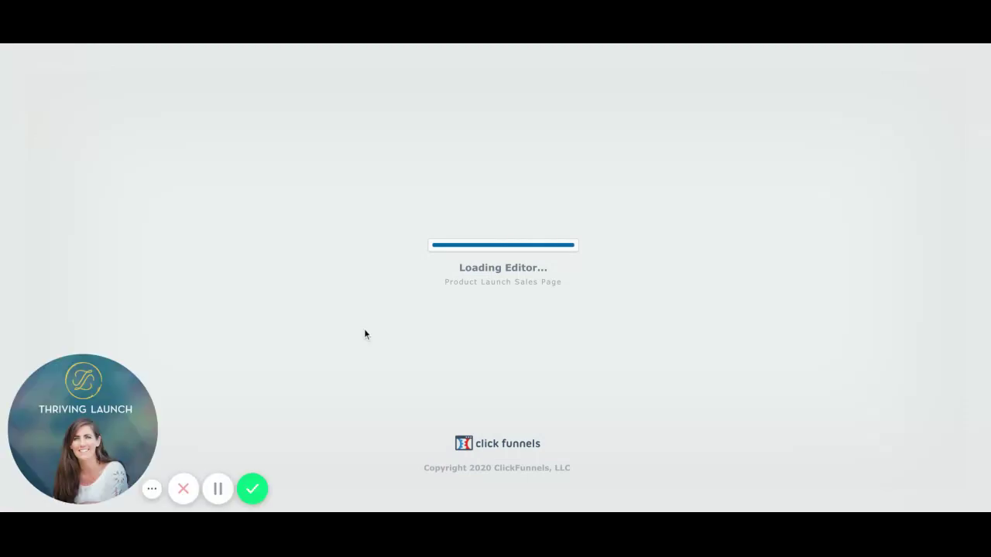
Step: Set the Video #3 player's type to YouTube and delete the Video #3 thumbnail image
scroll(425, 367, down, 10)
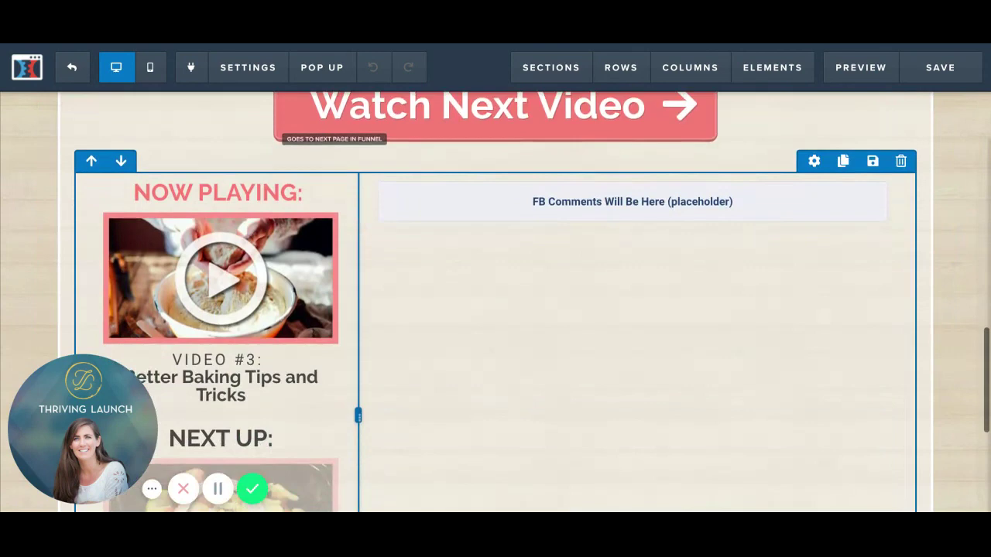
scroll(496, 302, up, 10)
scroll(491, 394, down, 2)
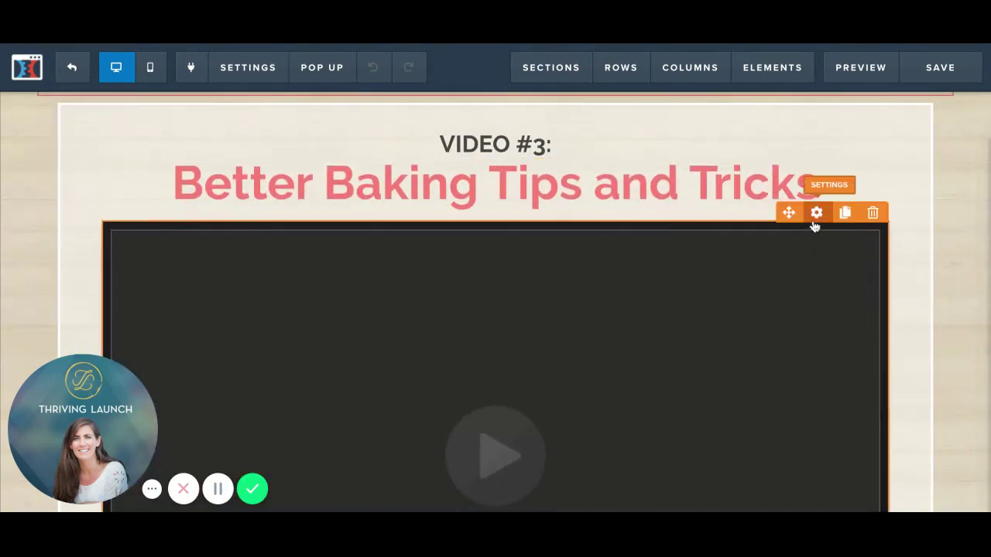
click(816, 214)
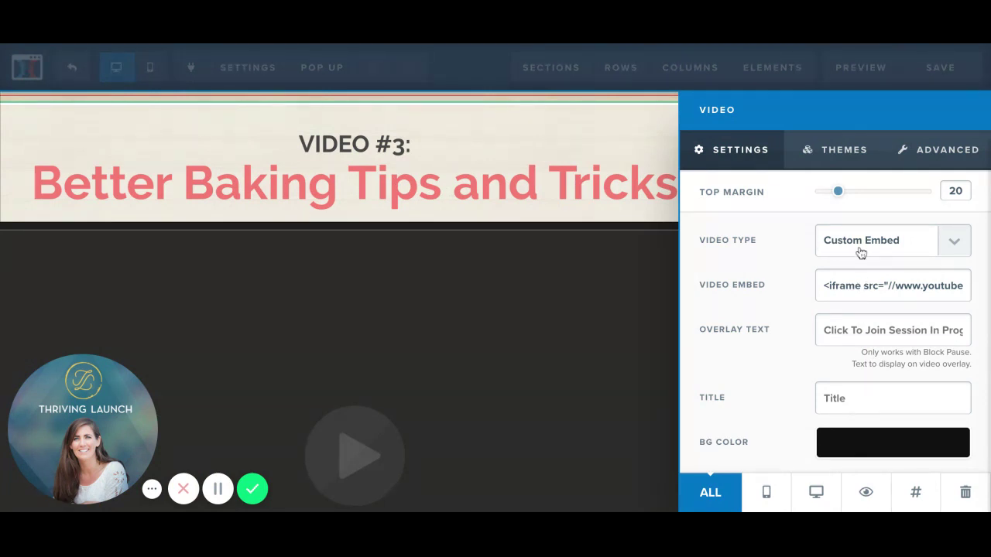
click(844, 294)
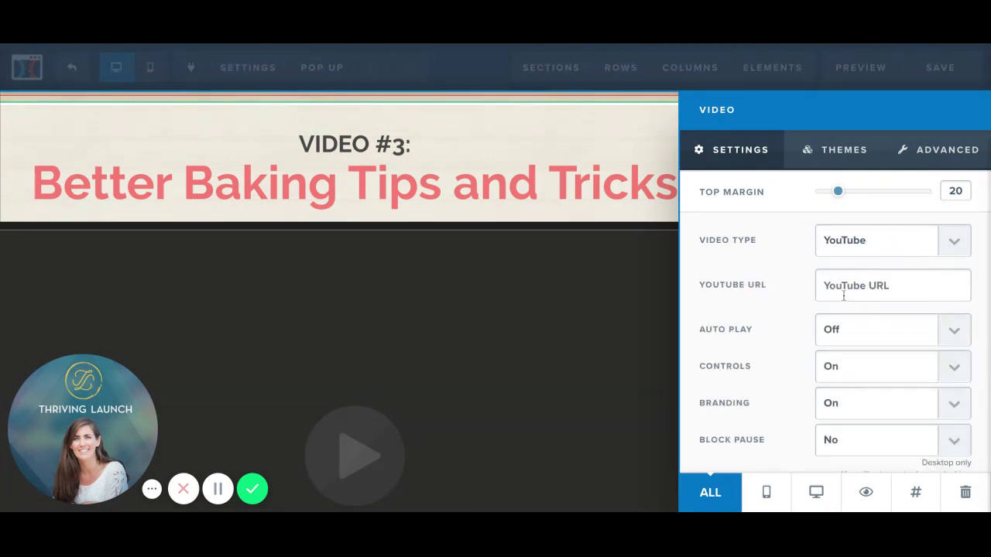
click(559, 302)
scroll(558, 302, up, 4)
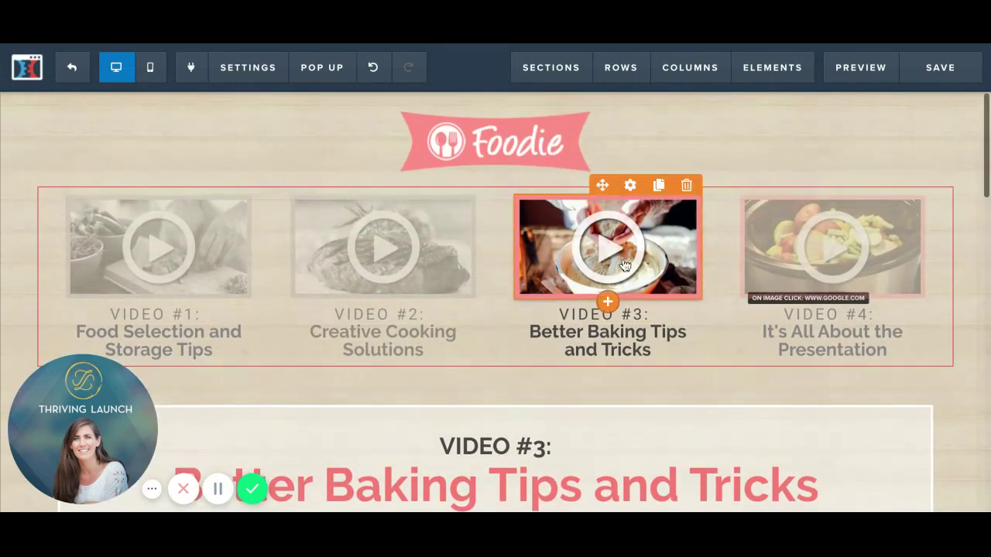
click(687, 186)
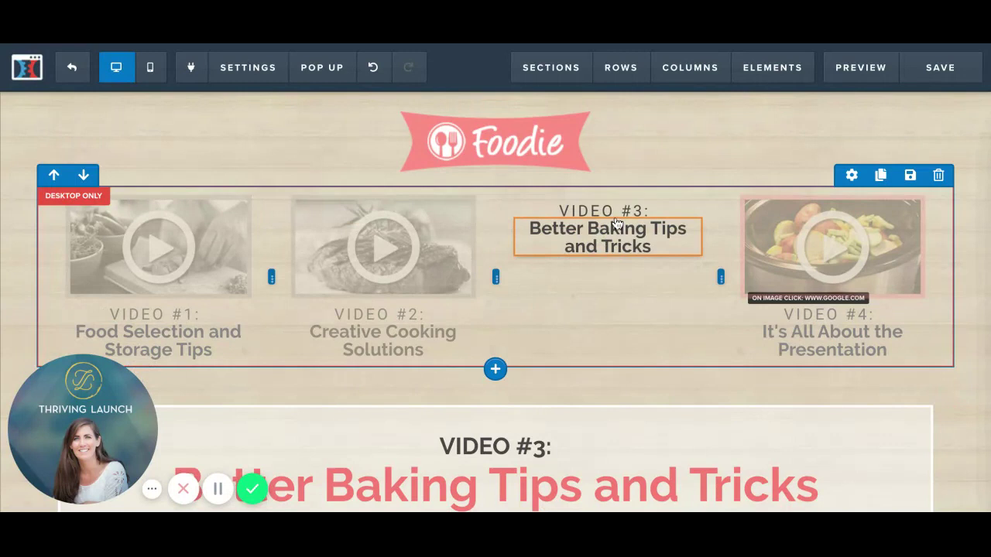
Step: Delete the four-video thumbnail row and add a 1-column row with a 'Buy Now!' headline
click(940, 177)
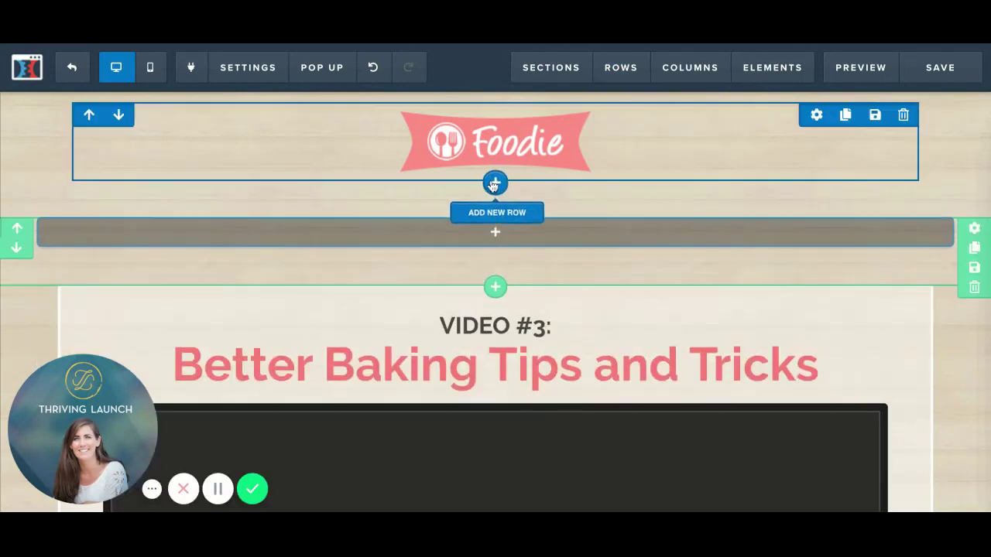
click(495, 193)
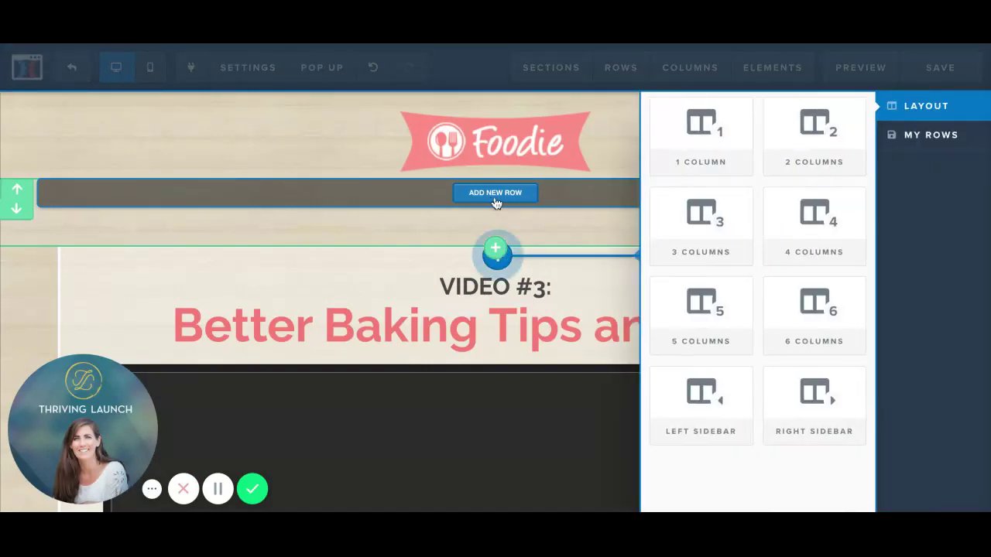
click(686, 141)
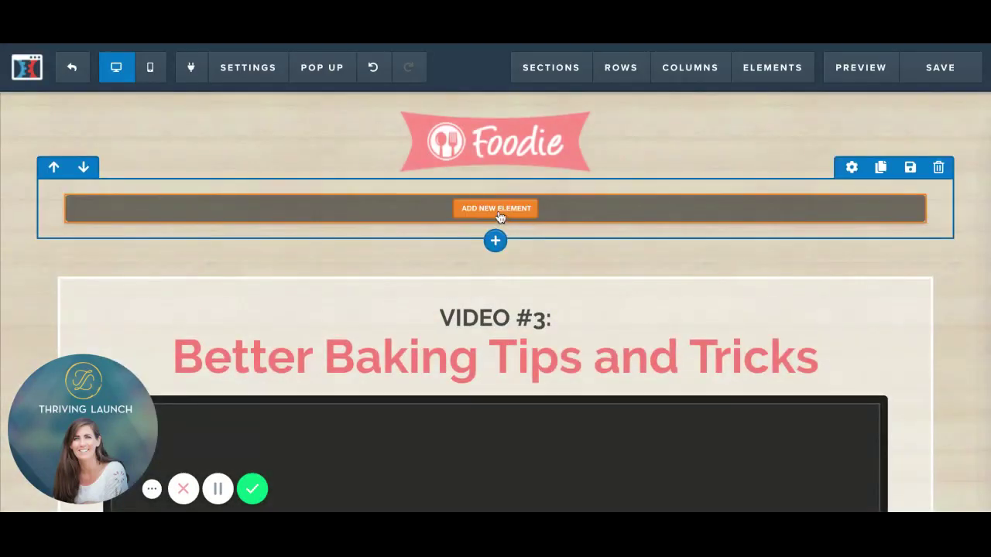
click(498, 214)
drag(700, 209, 668, 222)
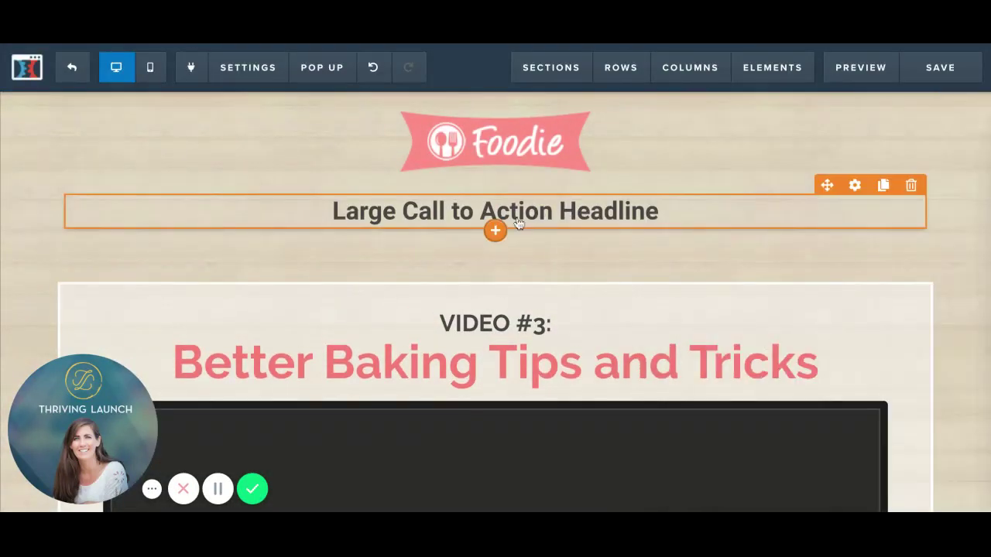
double_click(519, 224)
triple_click(519, 224)
text(B)
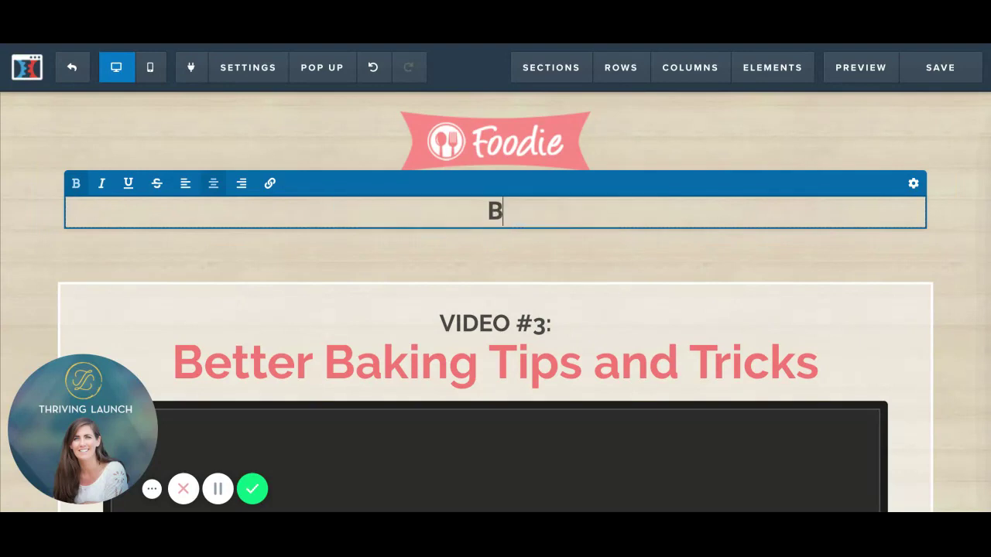
text(uy Now!)
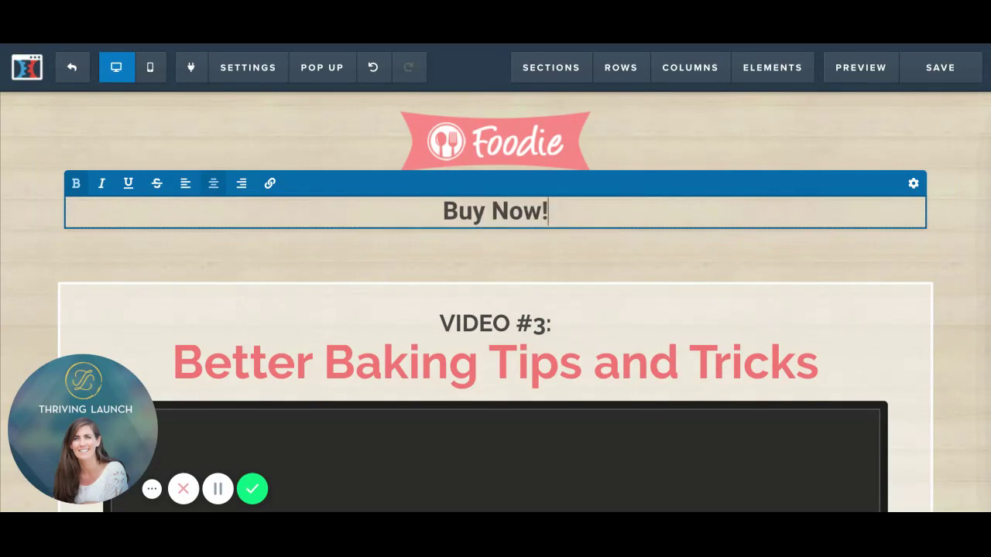
scroll(577, 333, down, 12)
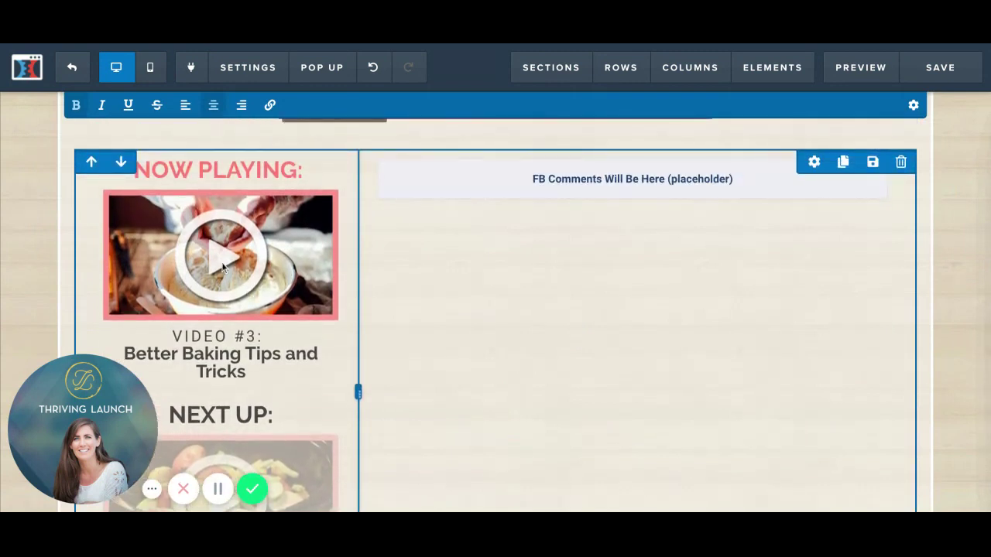
Step: Move the Watch Next Video button below FB Comments and make its background blue
scroll(303, 246, up, 3)
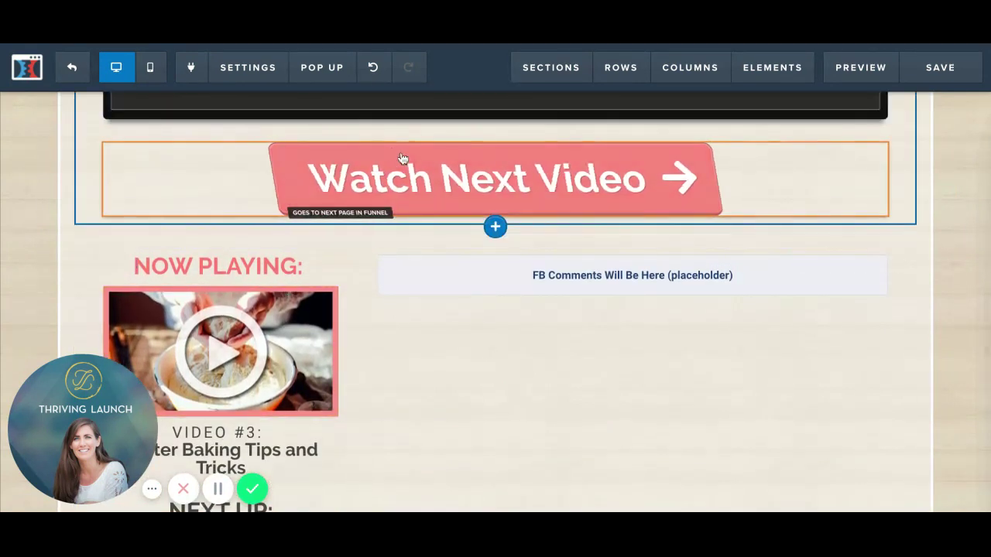
drag(413, 175, 569, 312)
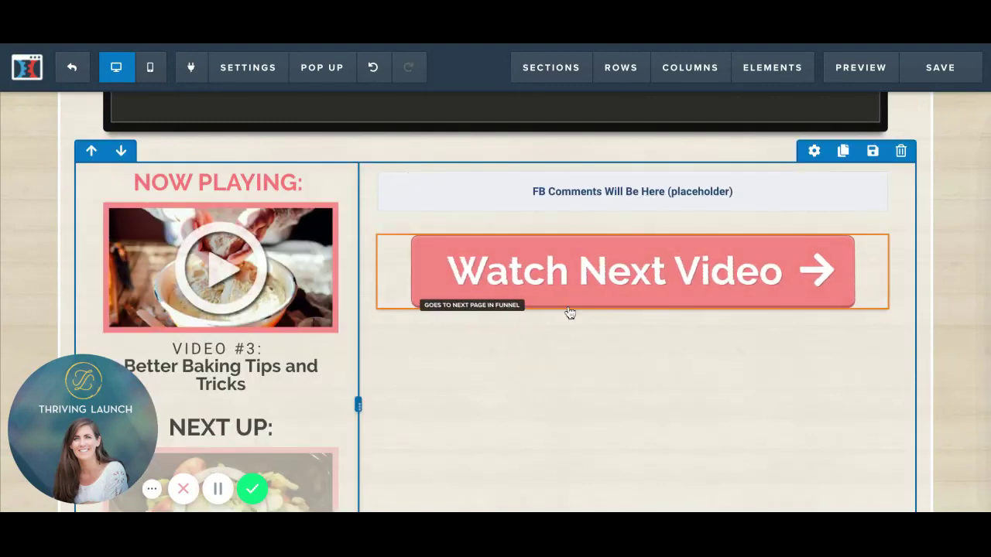
click(637, 276)
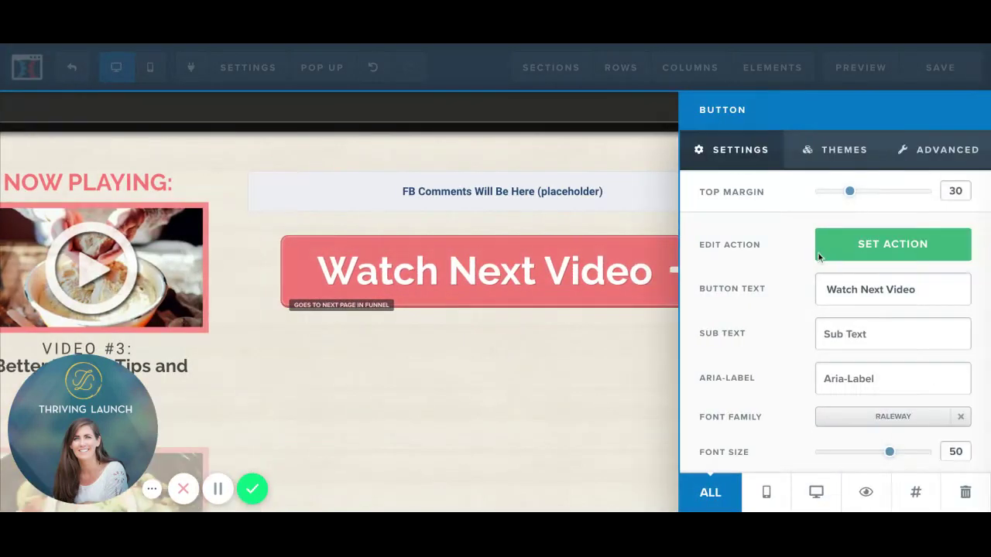
scroll(877, 414, down, 3)
click(875, 440)
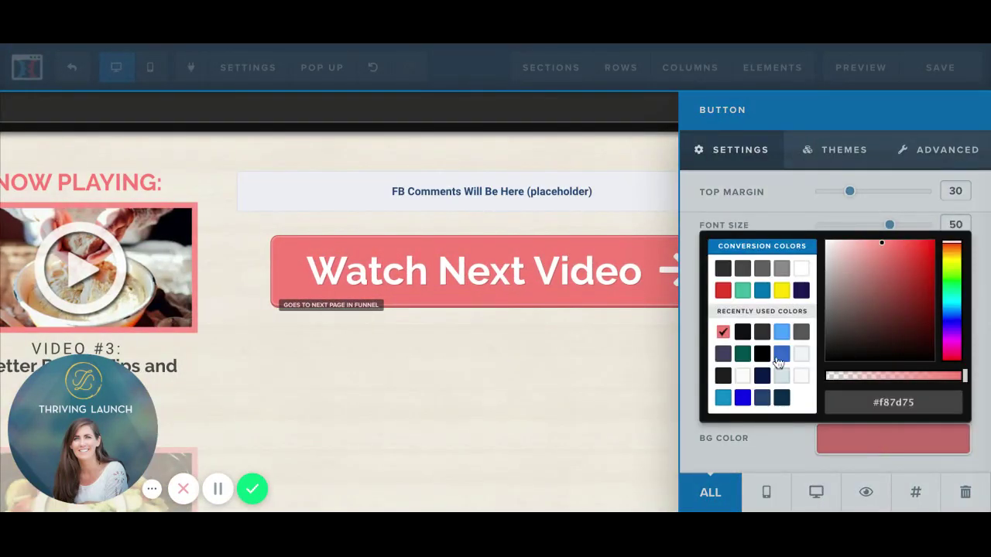
click(741, 398)
click(547, 376)
scroll(548, 376, up, 5)
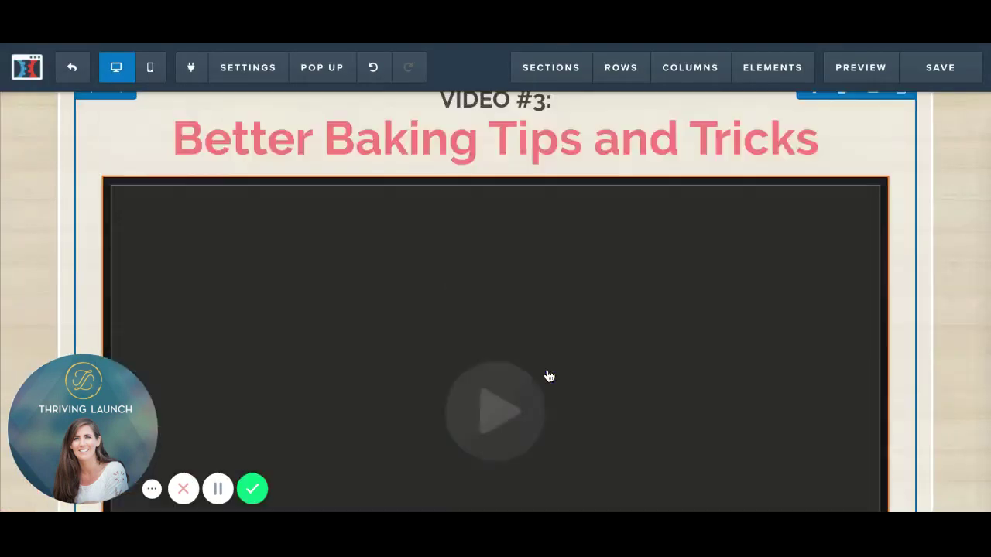
scroll(547, 375, down, 2)
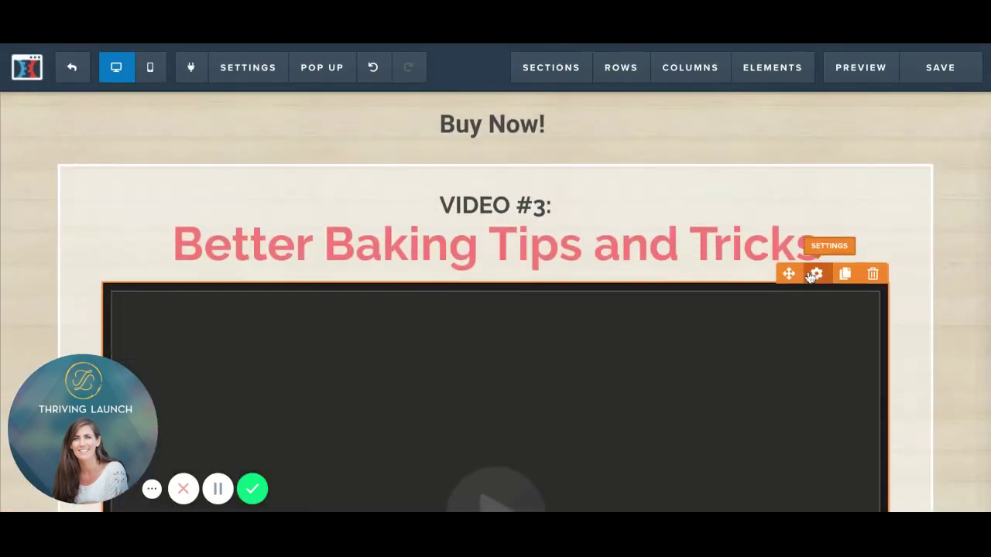
Step: Reduce the Video #3 player's top margin from 20 to 0
click(813, 275)
scroll(874, 276, down, 6)
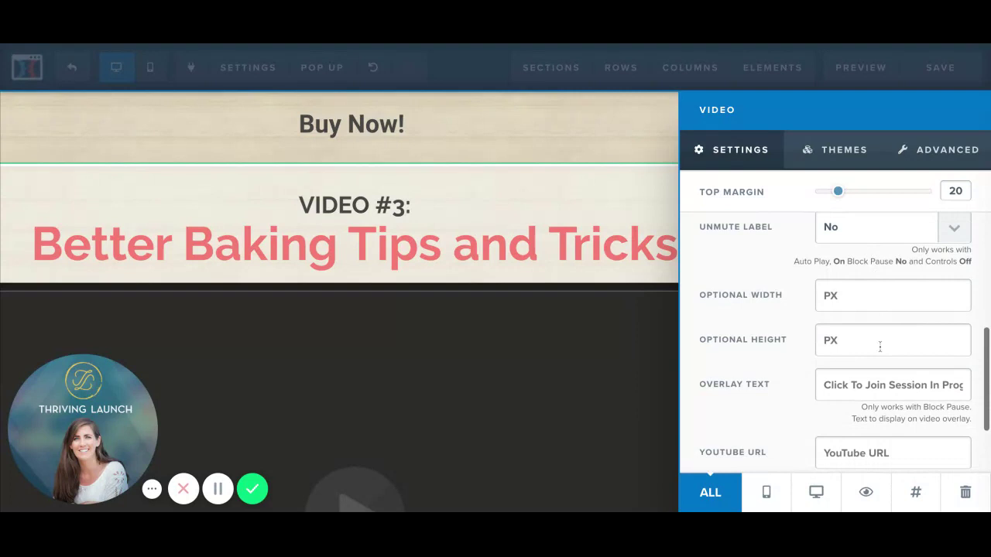
scroll(880, 346, up, 6)
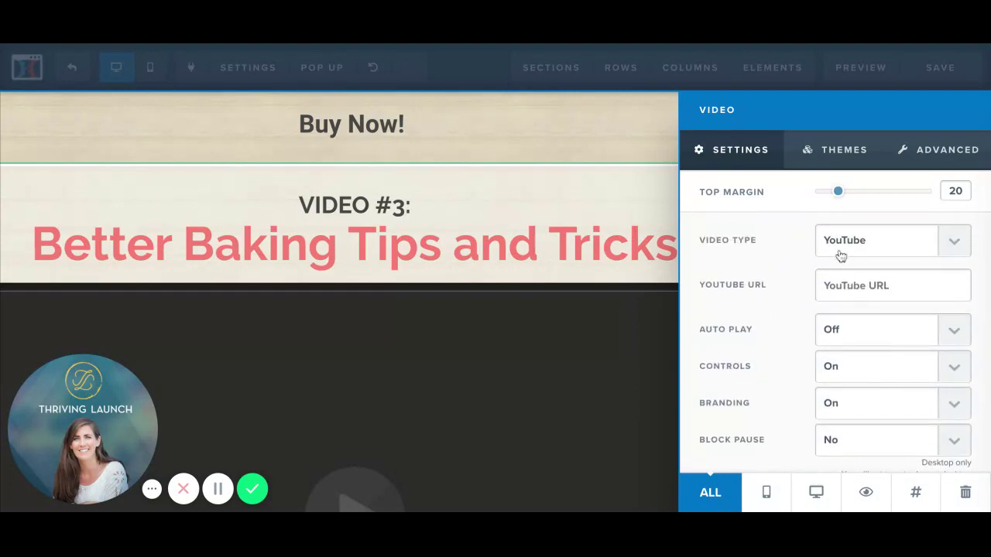
key(Left)
key(Left)
key(Left)
key(Left)
key(Left)
key(Left)
key(Left)
key(Left)
key(Left)
key(Left)
key(Left)
key(Left)
key(Left)
key(Left)
key(Left)
key(Left)
key(Left)
key(Left)
key(Left)
key(Left)
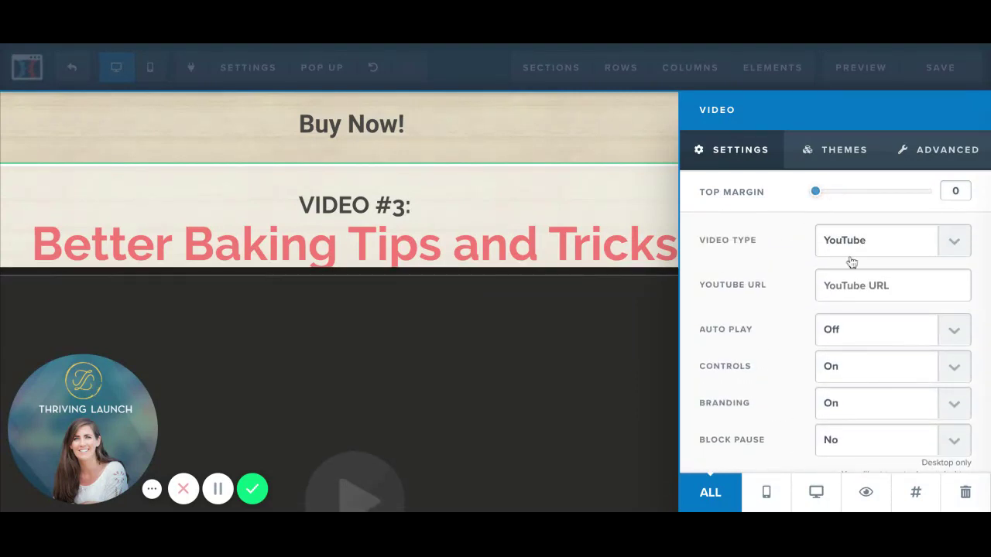
scroll(852, 263, down, 2)
scroll(849, 261, up, 2)
scroll(849, 261, down, 4)
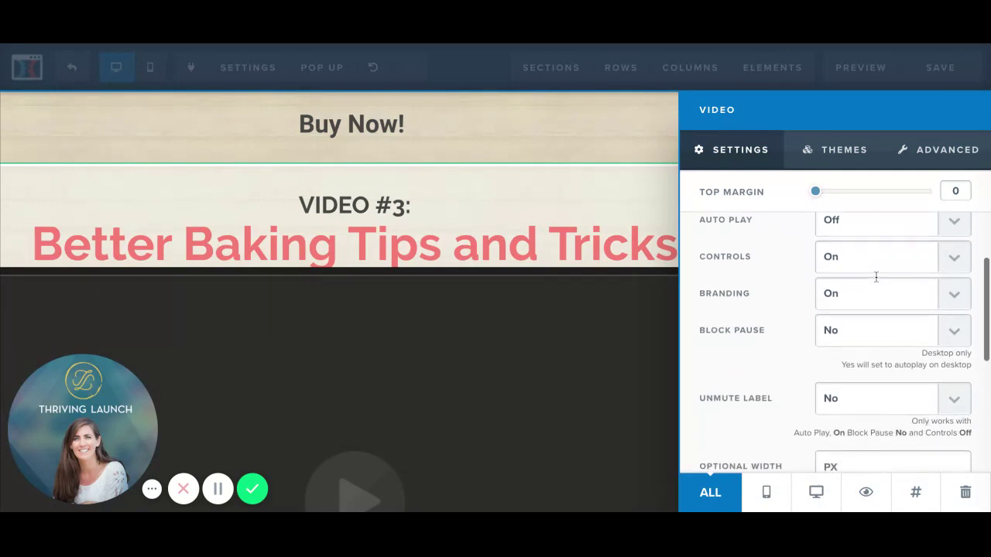
scroll(875, 277, down, 4)
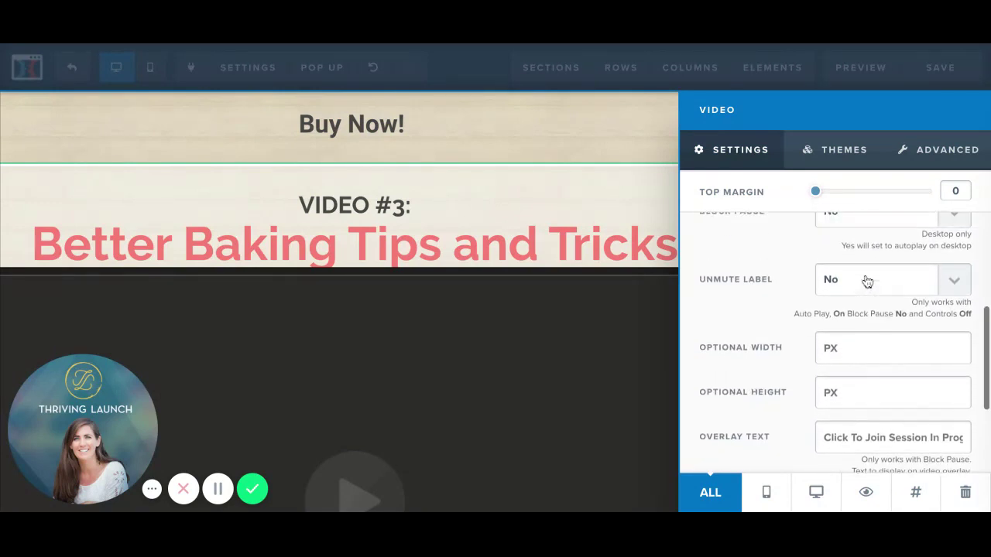
scroll(867, 281, up, 5)
Step: Clear the page's BG Image URL so the background becomes plain white
click(589, 272)
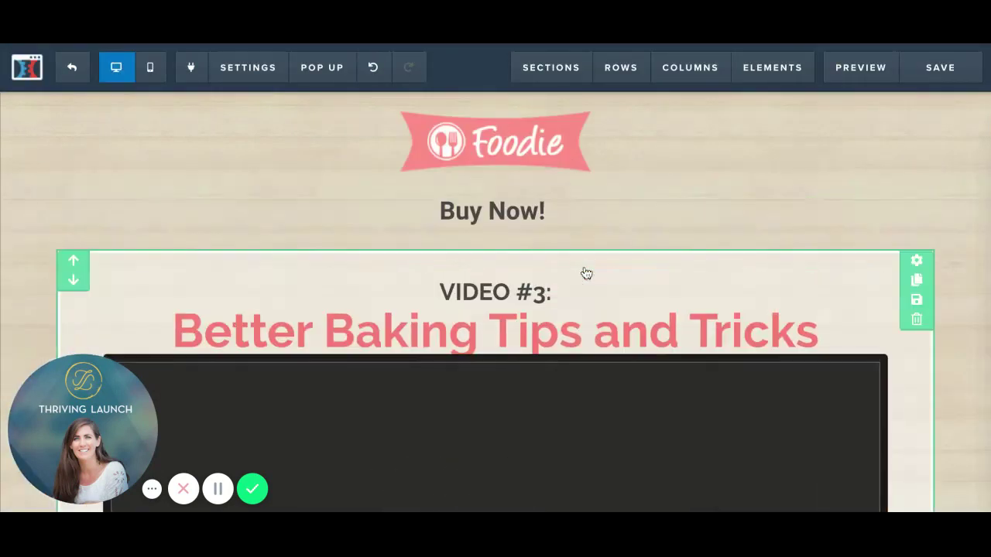
mouse_move(263, 84)
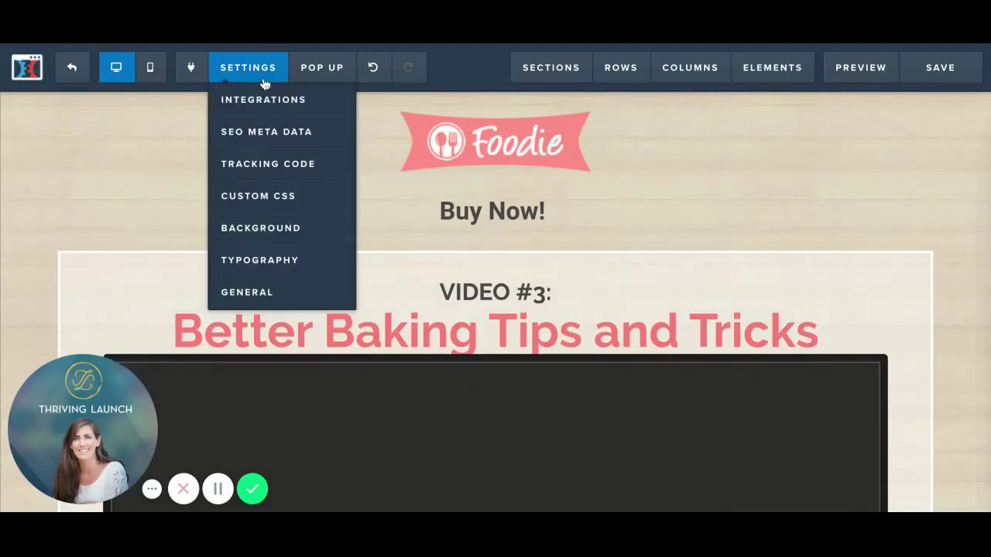
click(279, 228)
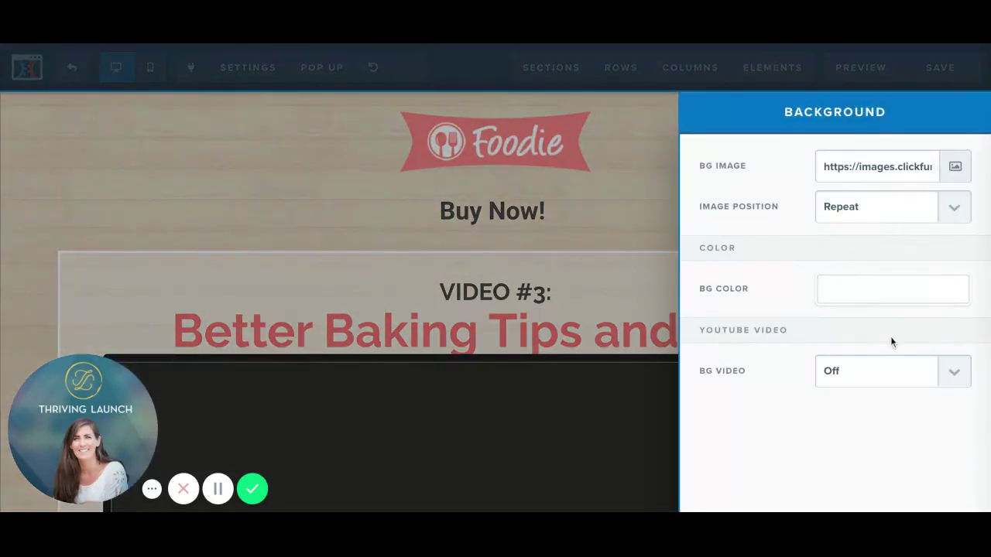
triple_click(865, 165)
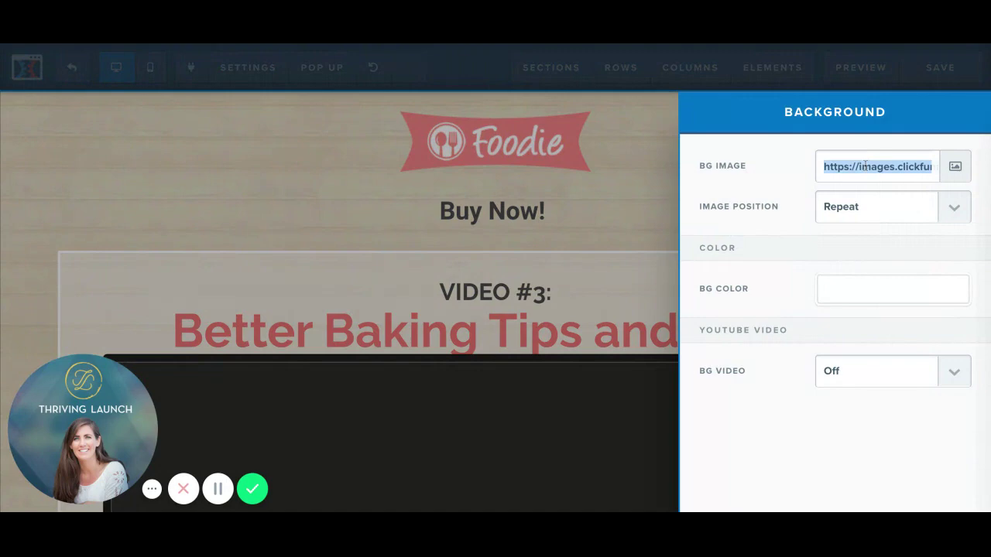
key(BackSpace)
click(546, 219)
Step: Save the updated FOODIE sales page
scroll(727, 266, down, 10)
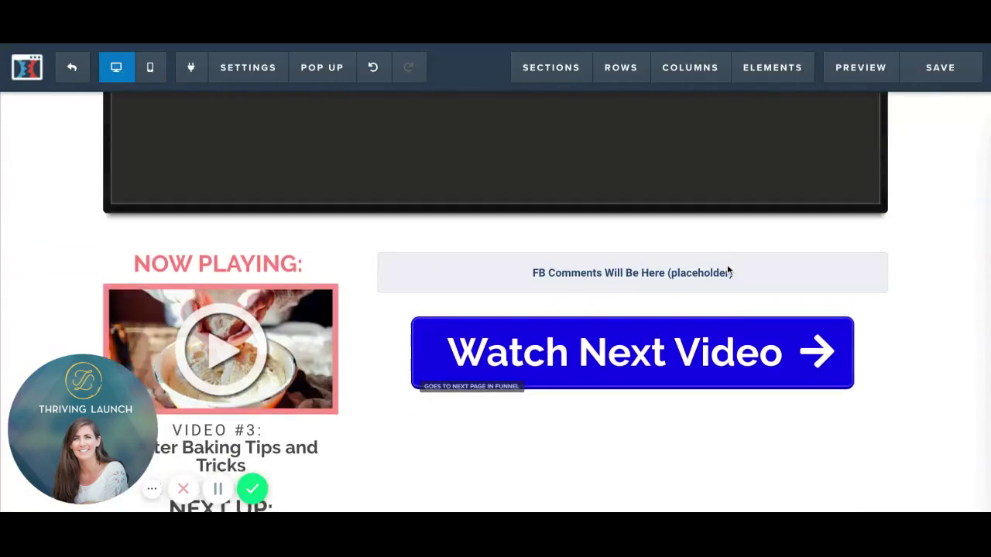
scroll(727, 273, up, 5)
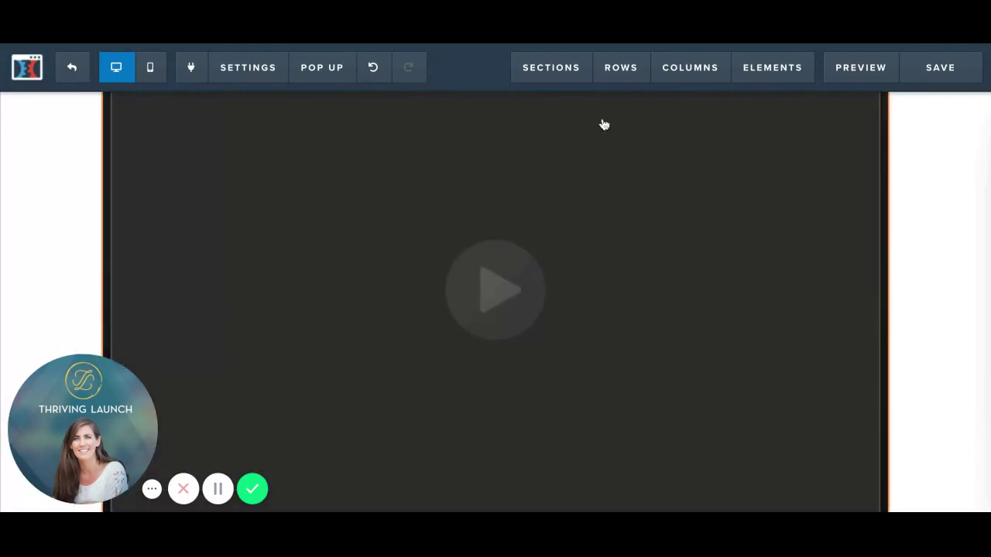
click(938, 69)
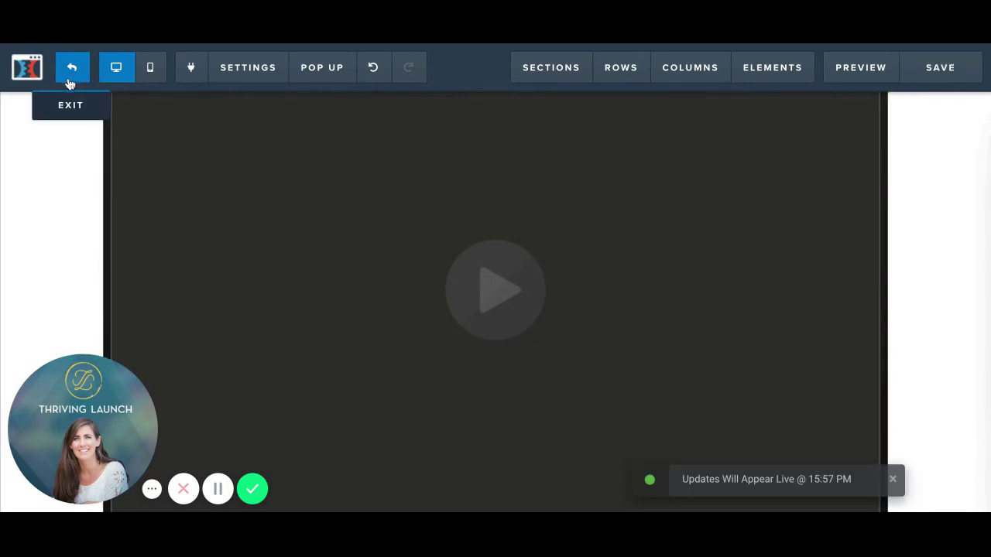
Step: Exit the page editor and create a funnel step called 'sales' in the FOODIE funnel
click(69, 78)
scroll(256, 361, down, 2)
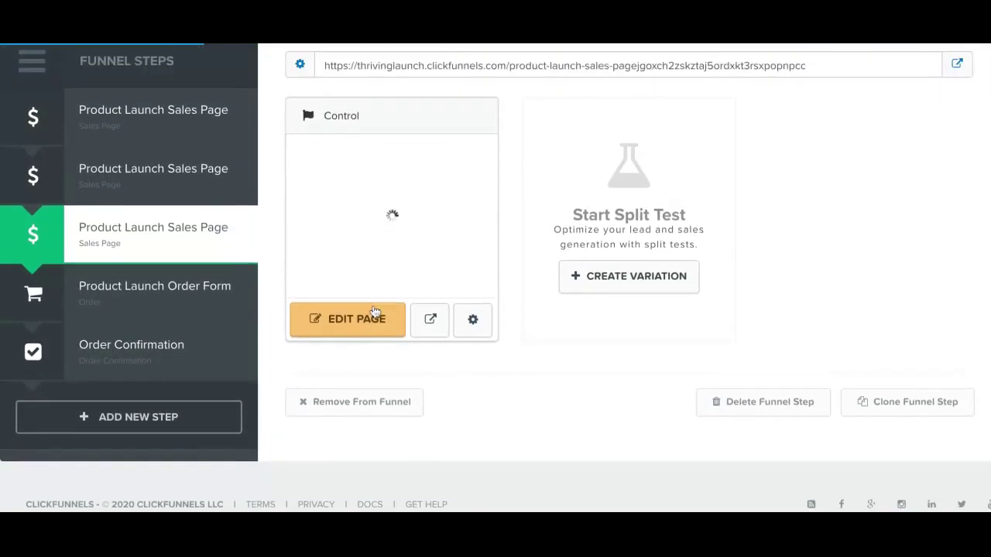
scroll(420, 302, up, 2)
scroll(420, 302, down, 3)
click(214, 394)
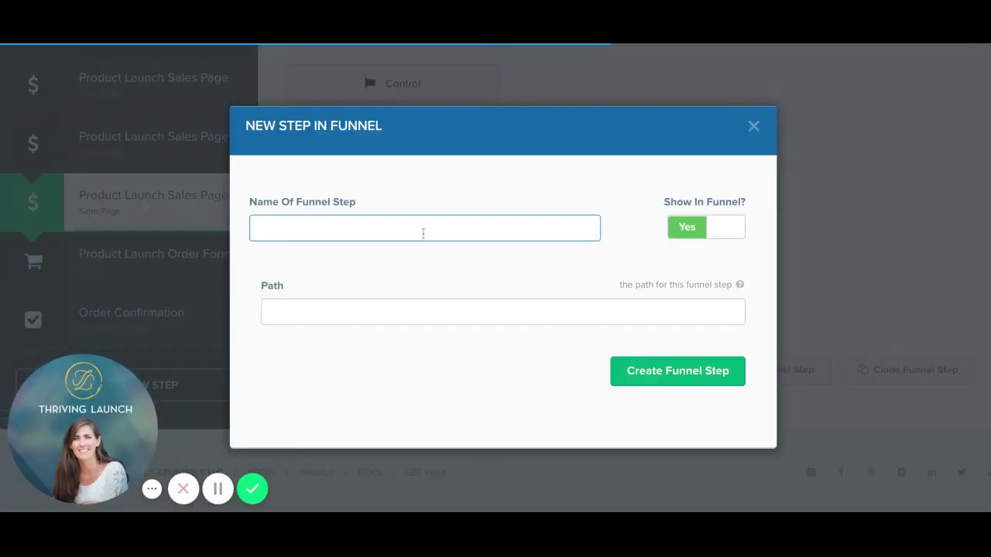
click(710, 371)
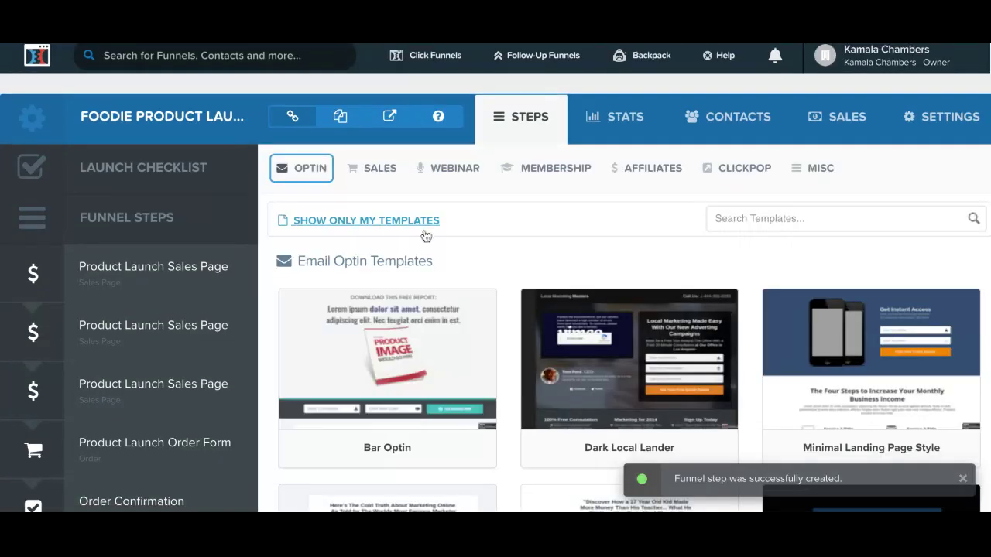
Step: Build the 'sales' step from the Sales Page template Mother Funnel VSL - 7 - vsl order
click(311, 174)
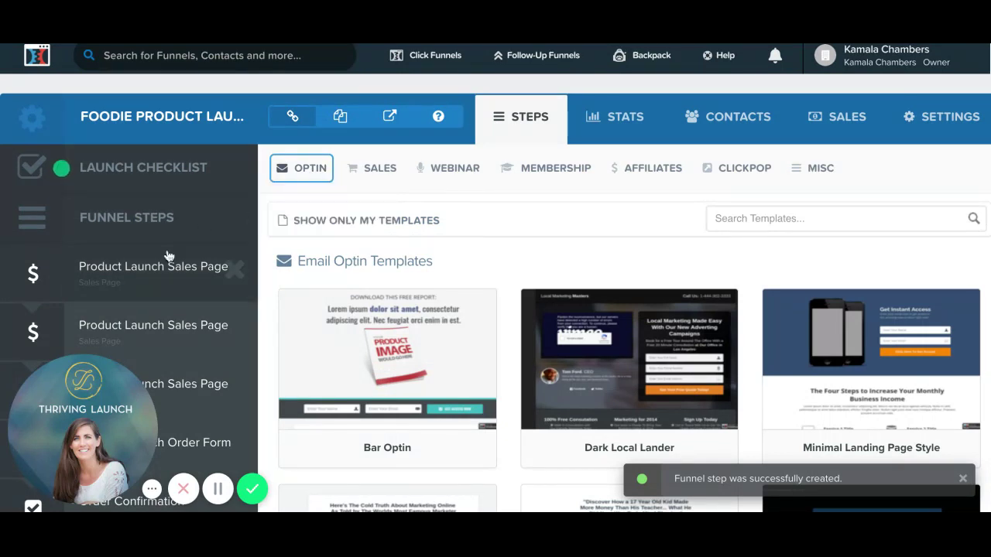
mouse_move(371, 174)
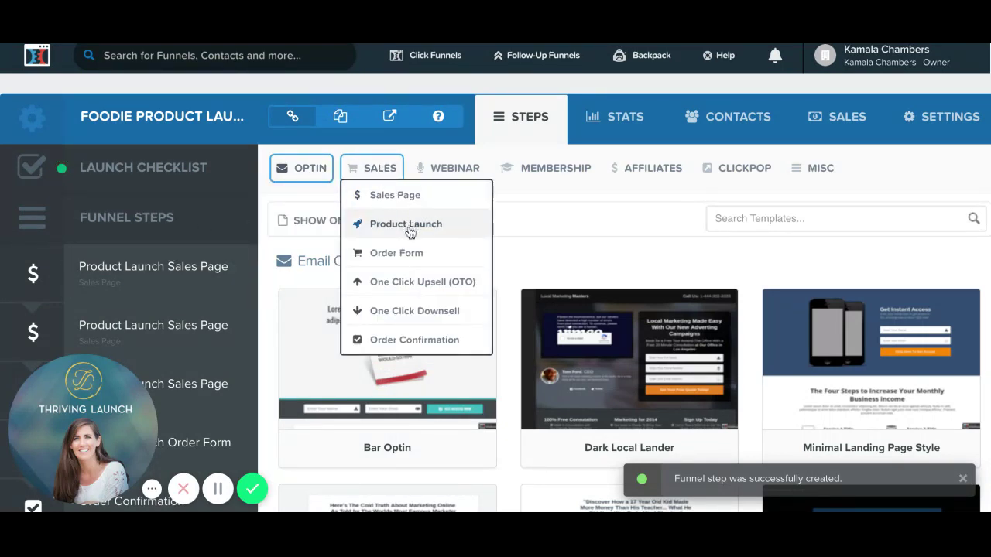
mouse_move(454, 177)
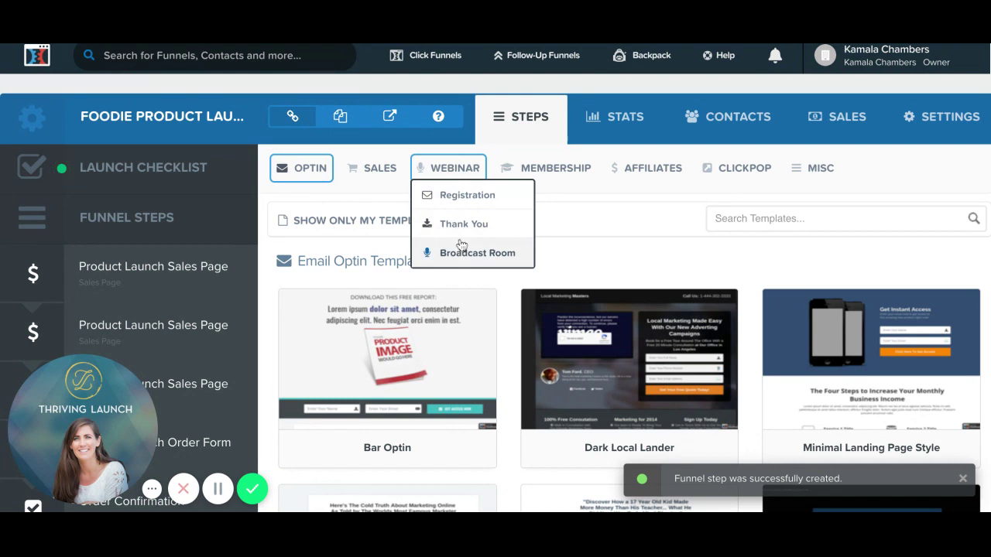
mouse_move(566, 181)
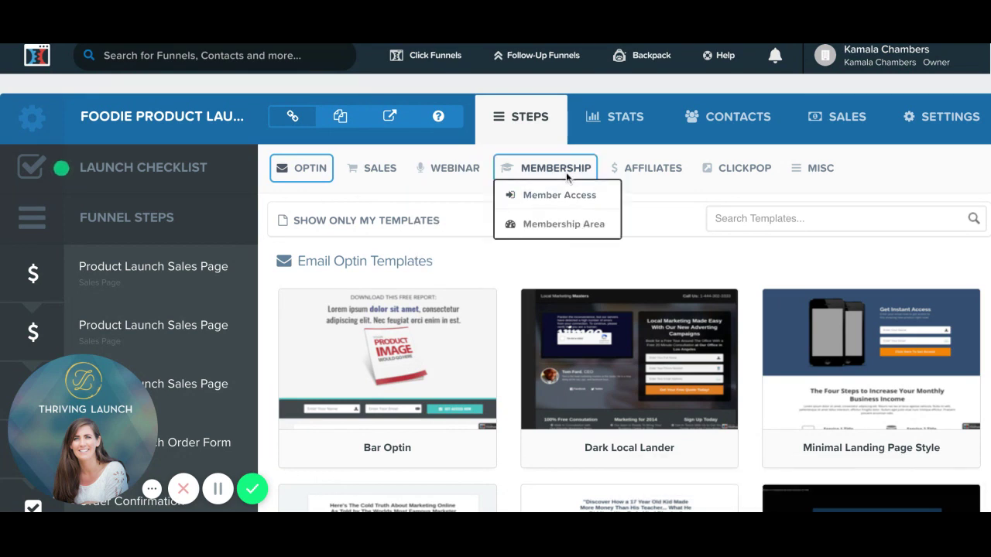
mouse_move(669, 168)
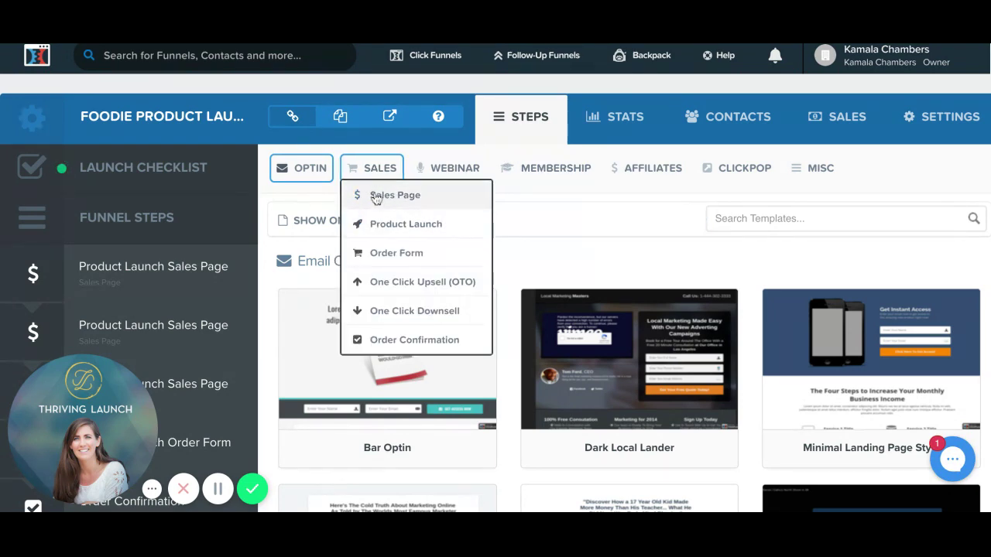
click(376, 199)
scroll(405, 310, down, 8)
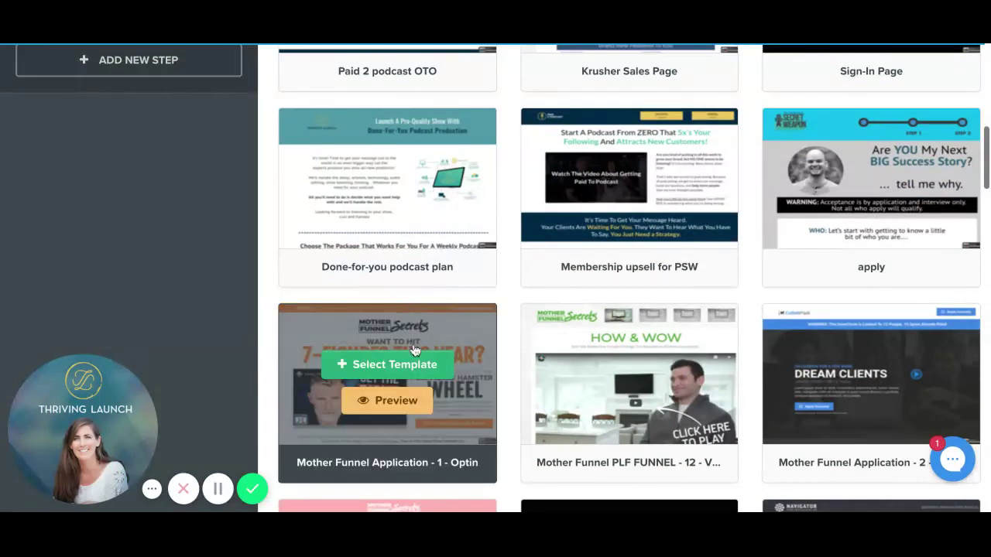
scroll(415, 350, up, 1)
scroll(413, 348, down, 3)
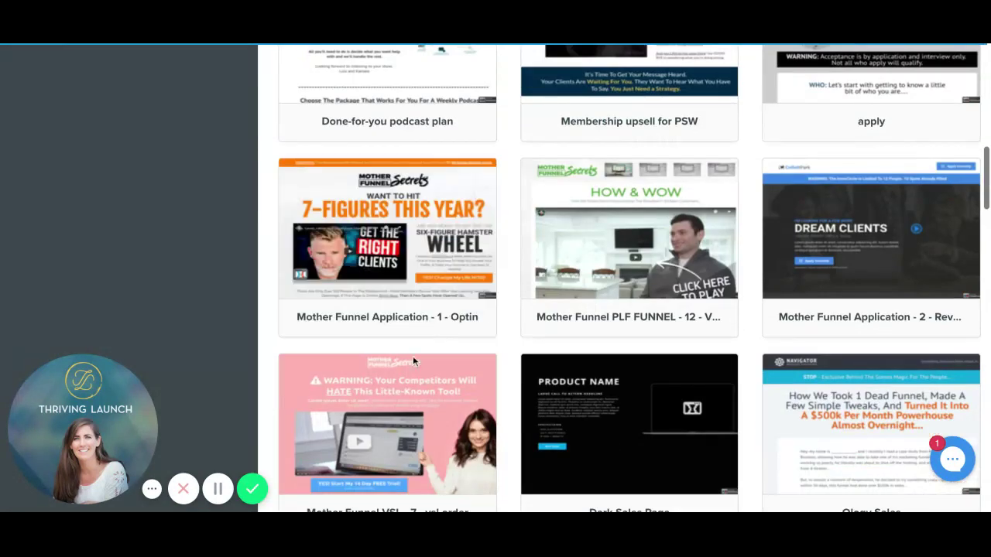
scroll(413, 360, down, 2)
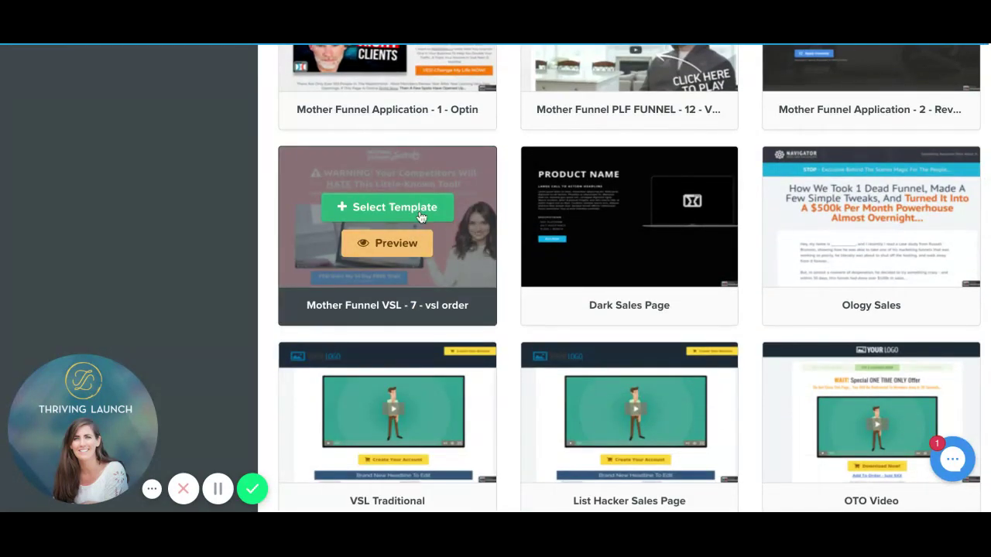
click(421, 218)
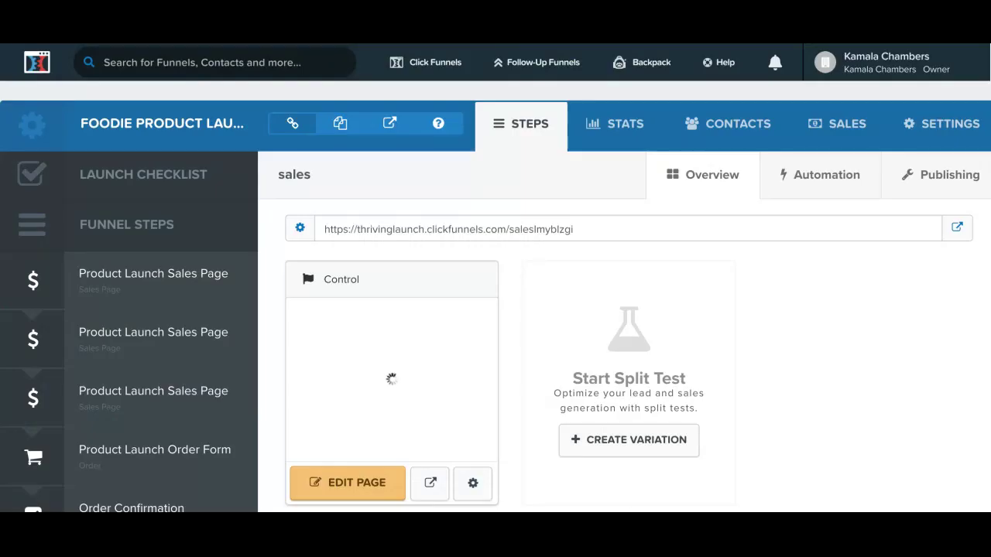
scroll(423, 294, down, 3)
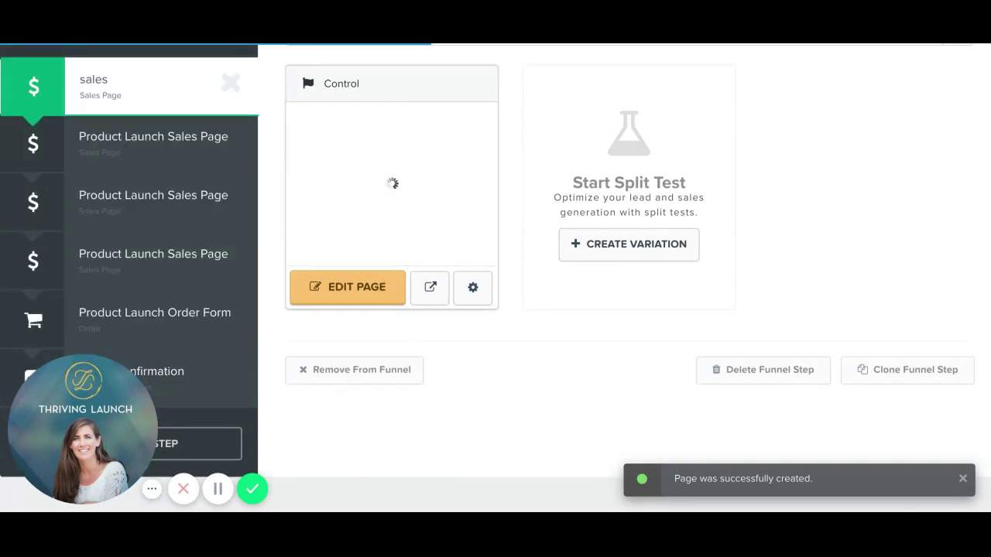
scroll(213, 182, up, 3)
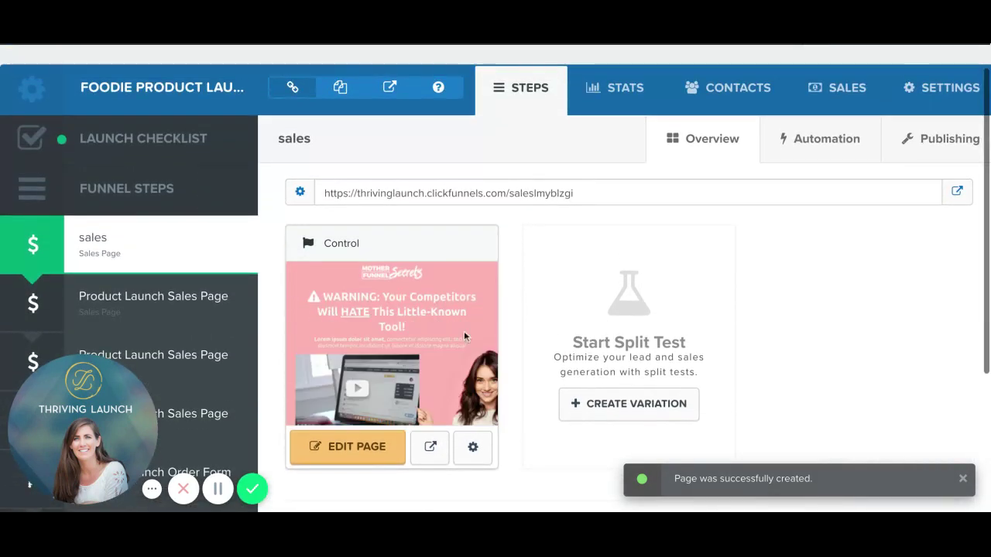
scroll(463, 331, down, 3)
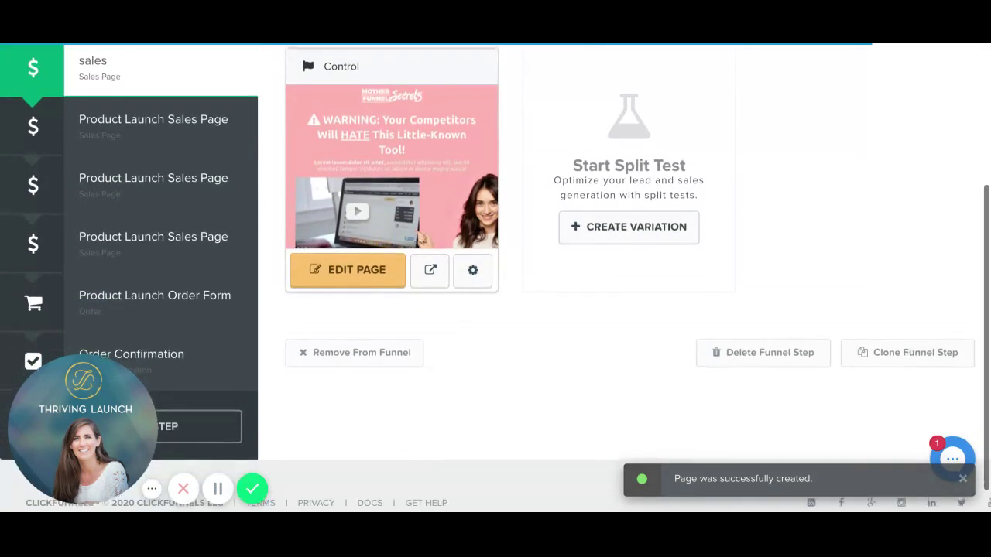
scroll(380, 343, up, 1)
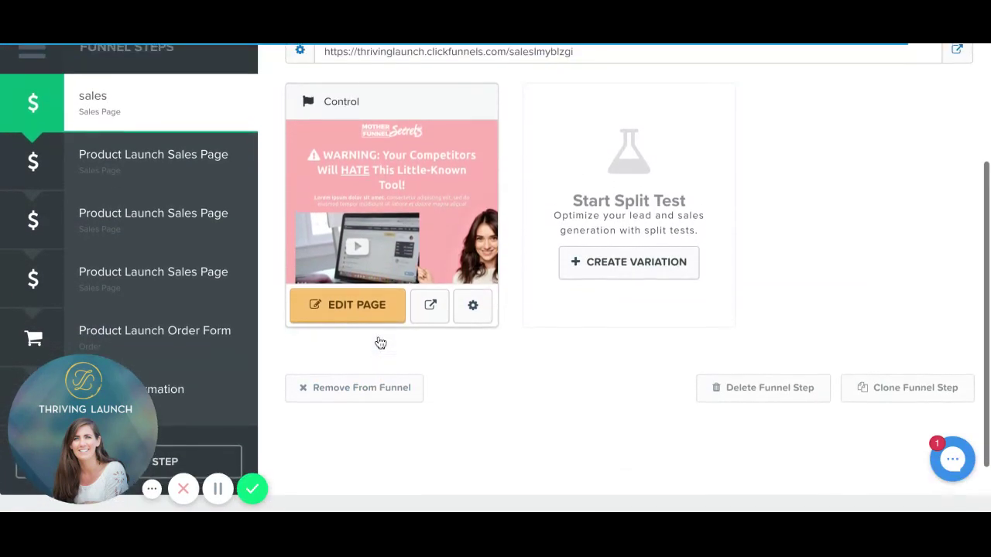
scroll(312, 404, down, 1)
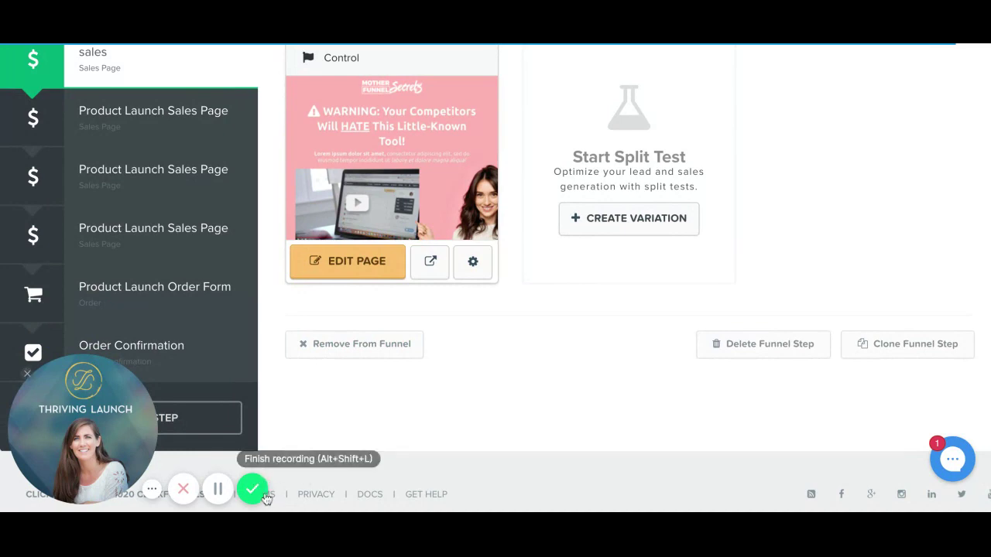
scroll(333, 457, up, 5)
scroll(333, 456, down, 6)
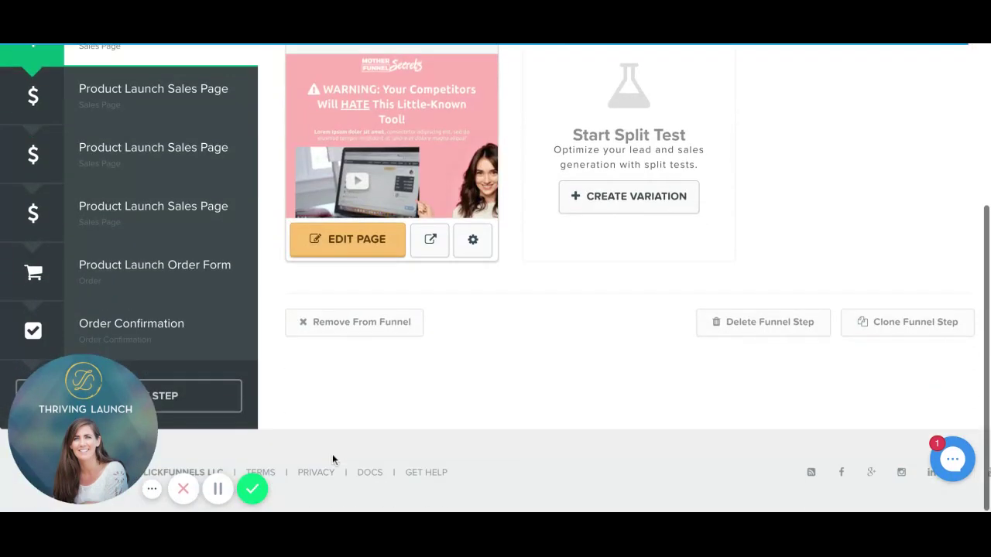
scroll(314, 402, up, 1)
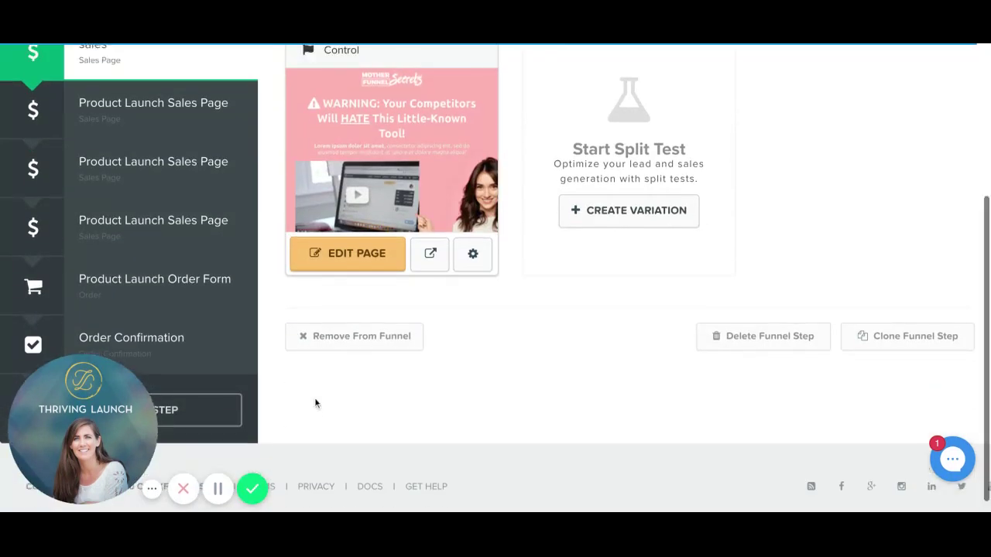
scroll(314, 403, up, 3)
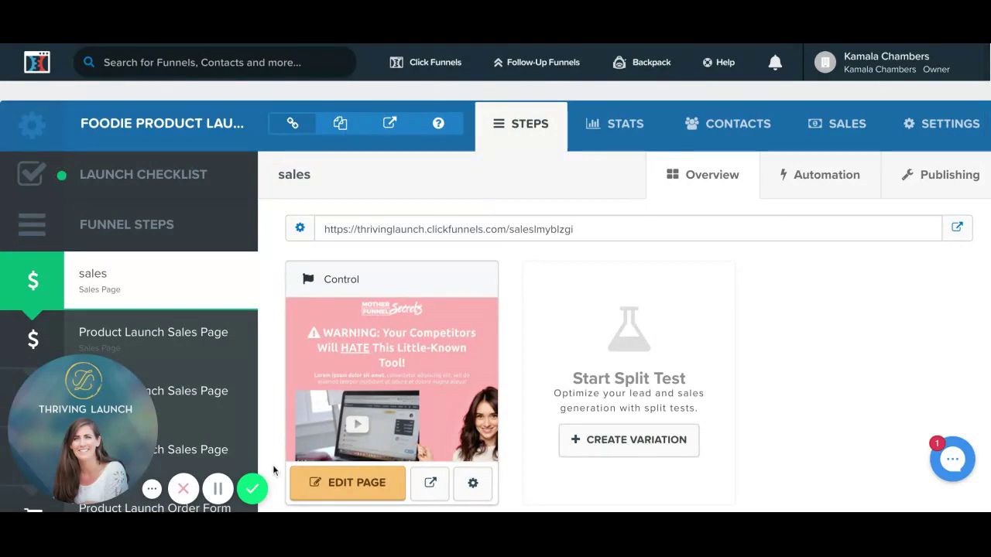